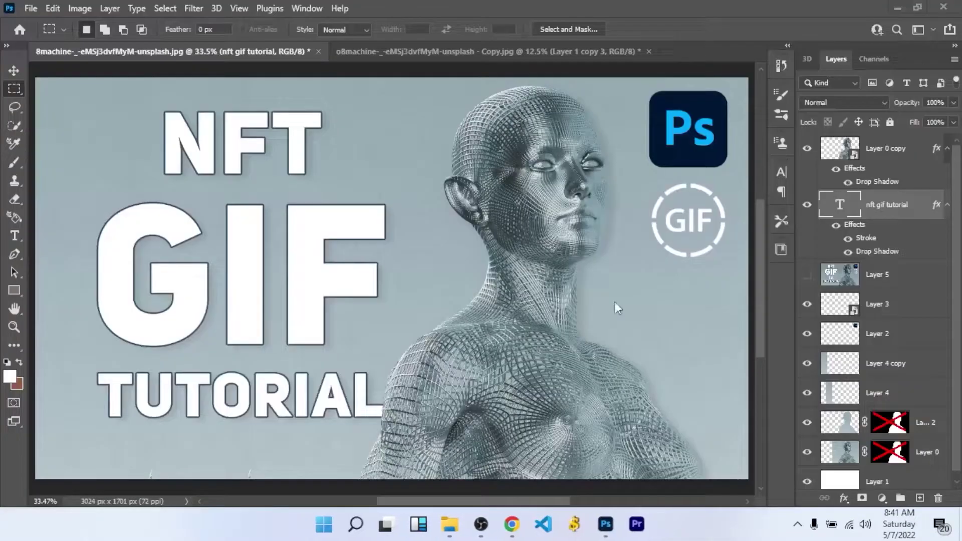
Close the document "o8machine-_-eMSj3dvfMyM-unsplash - Copy.jpg" without saving its changes.
click(426, 50)
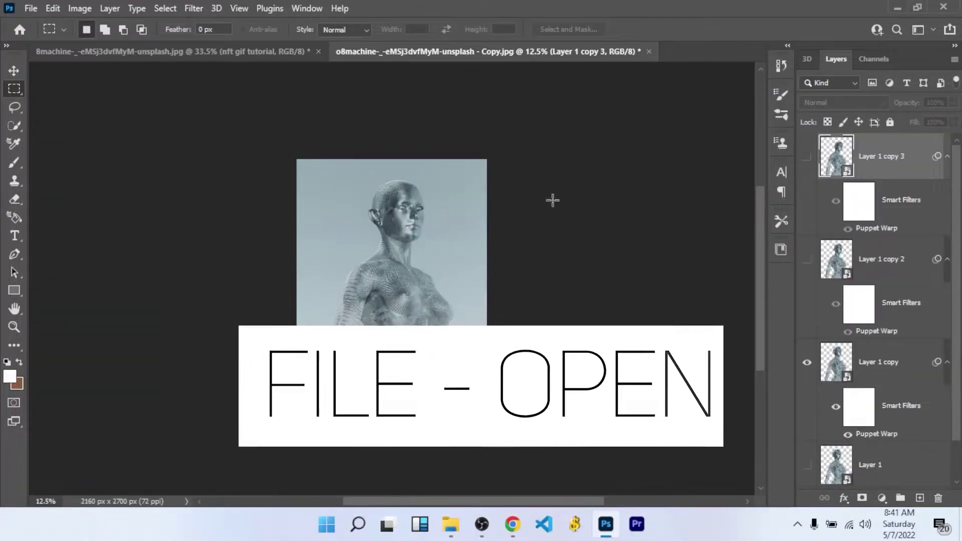
click(649, 53)
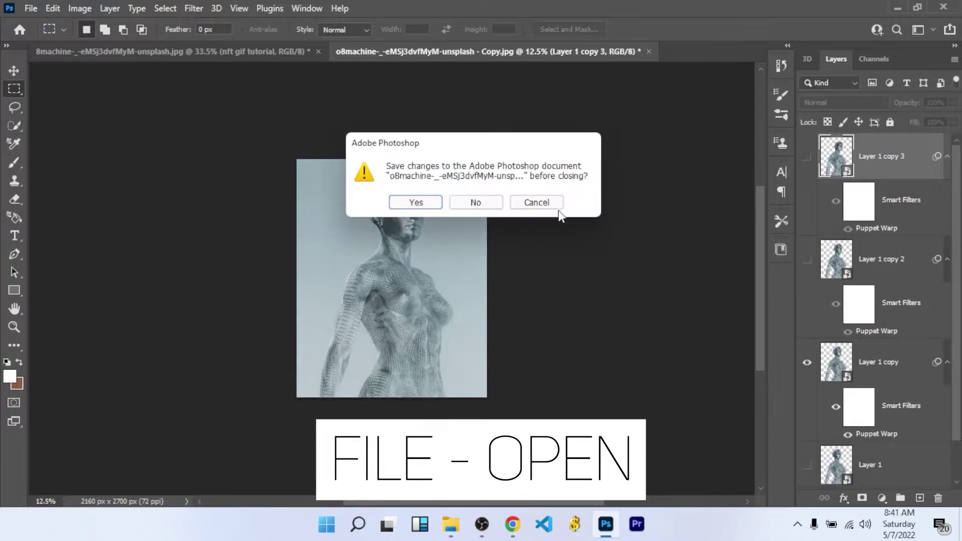
click(497, 202)
Open "o8machine-_-eMSj3dvfMyM-unsplash - Copy.jpg" from the Downloads folder.
click(31, 8)
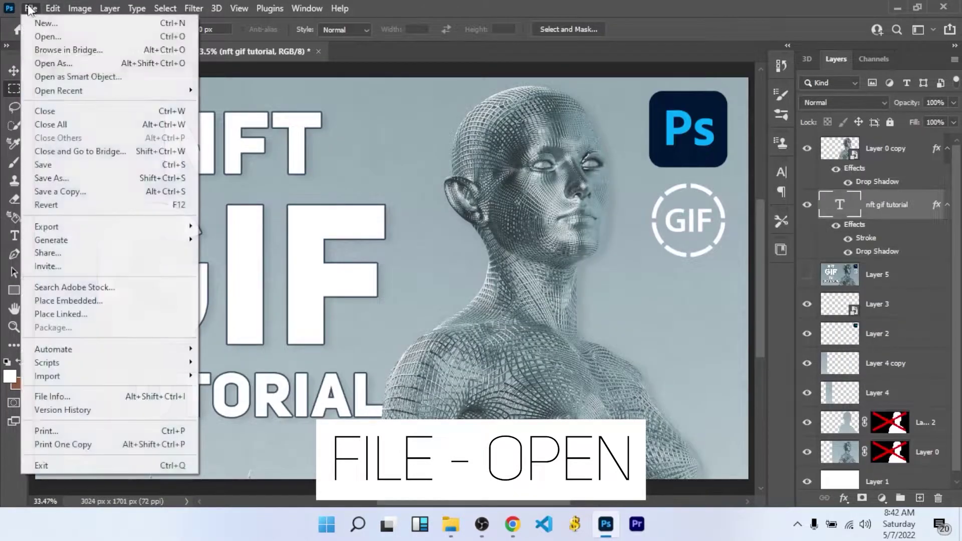
click(46, 36)
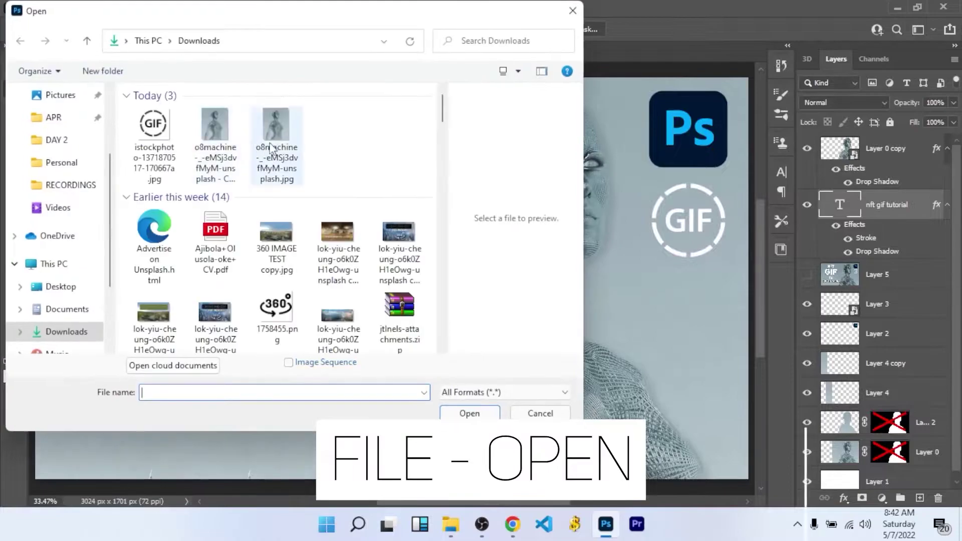
click(217, 155)
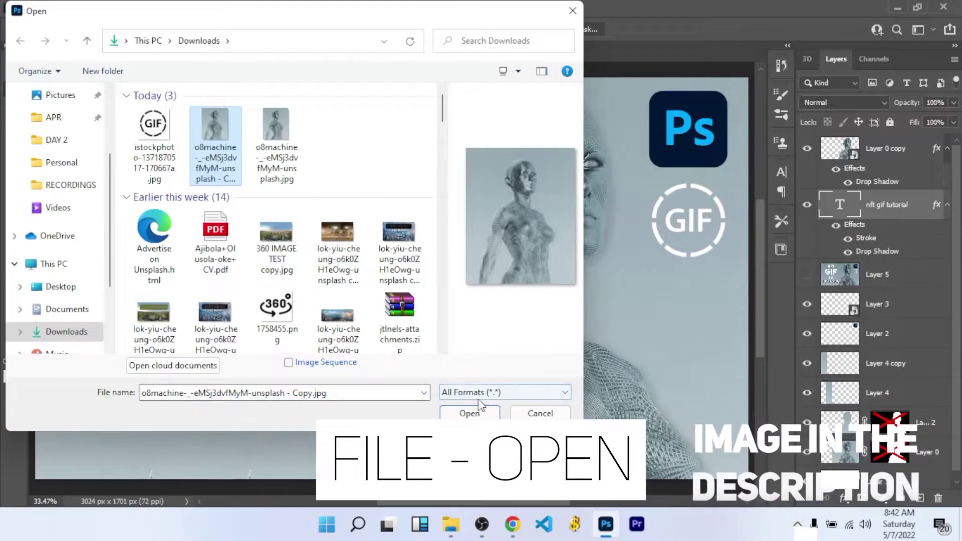
click(467, 414)
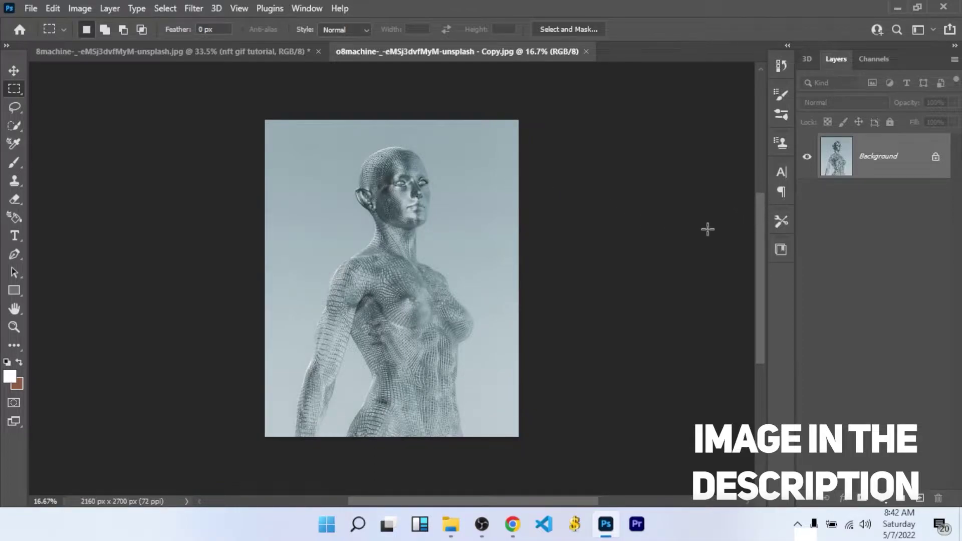
Duplicate the Background layer and mask the copy to the figure with an automatic subject selection.
click(60, 8)
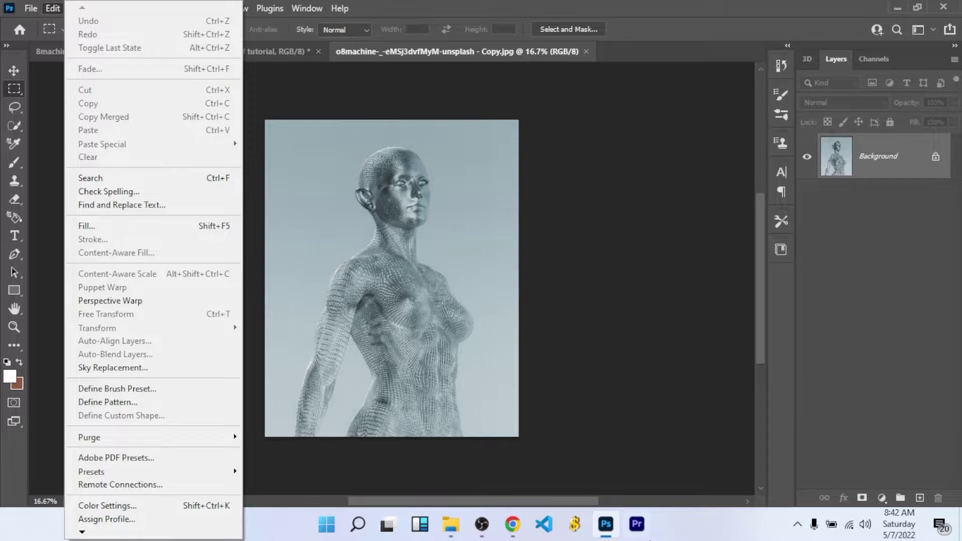
click(662, 194)
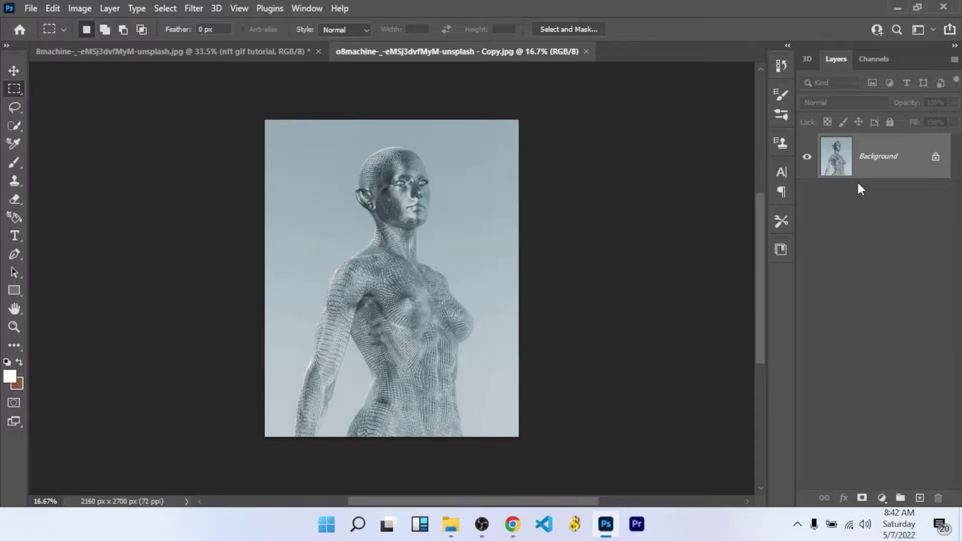
key(ctrl+j)
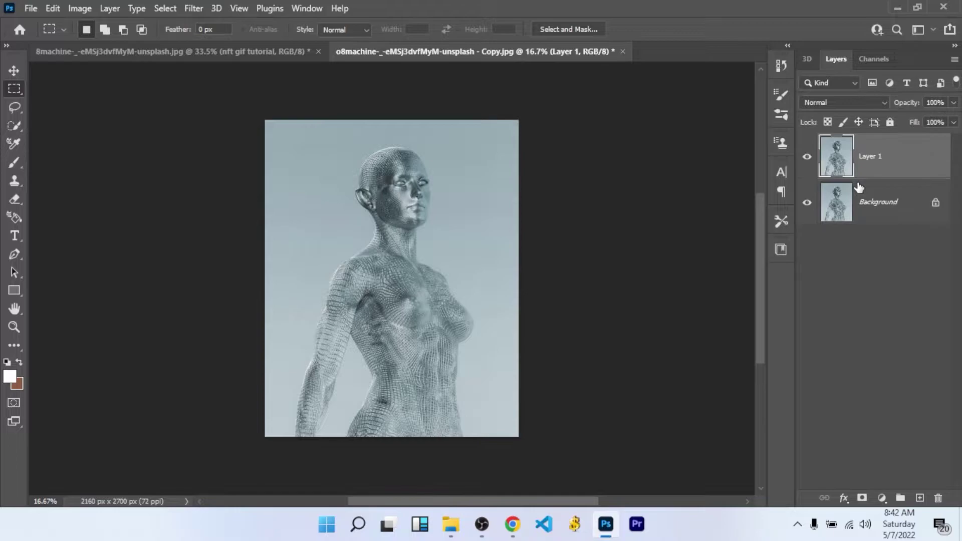
click(171, 7)
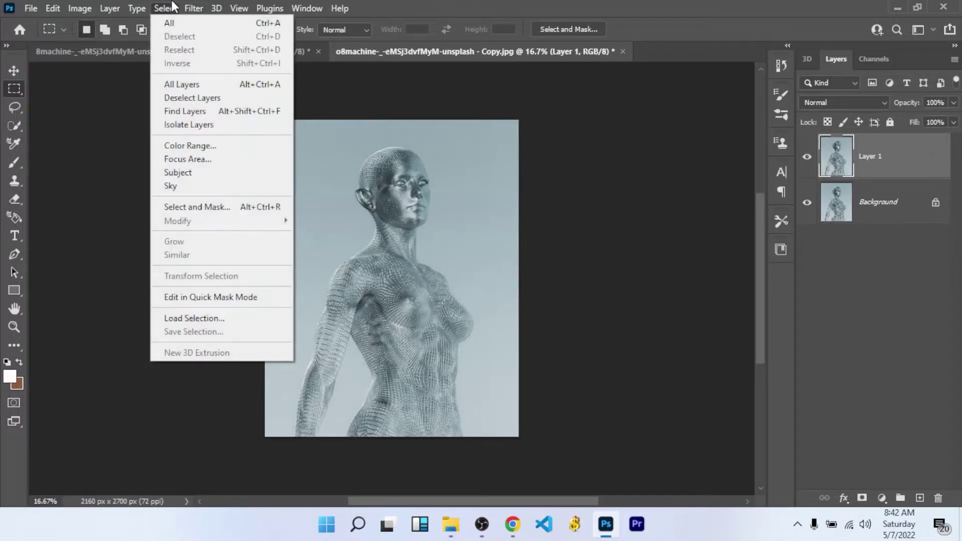
click(210, 172)
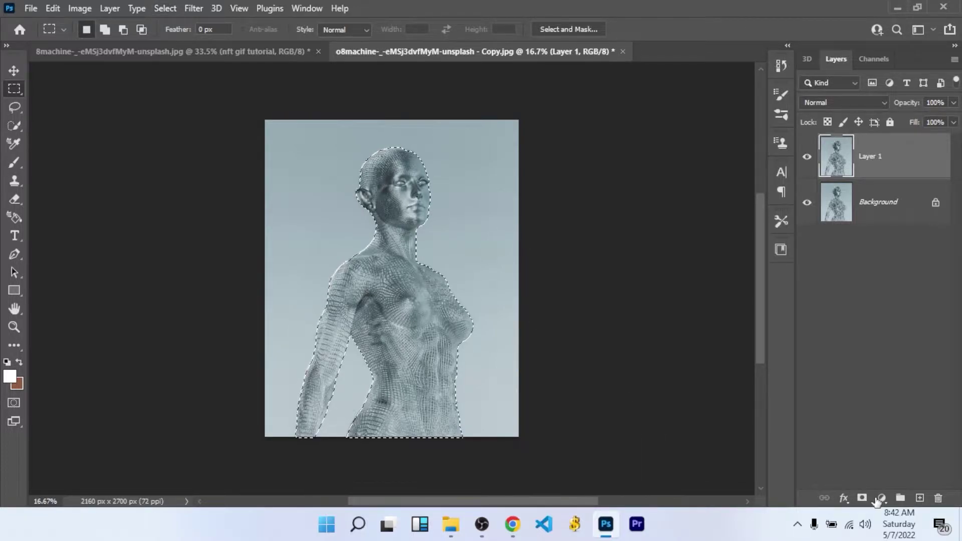
click(862, 497)
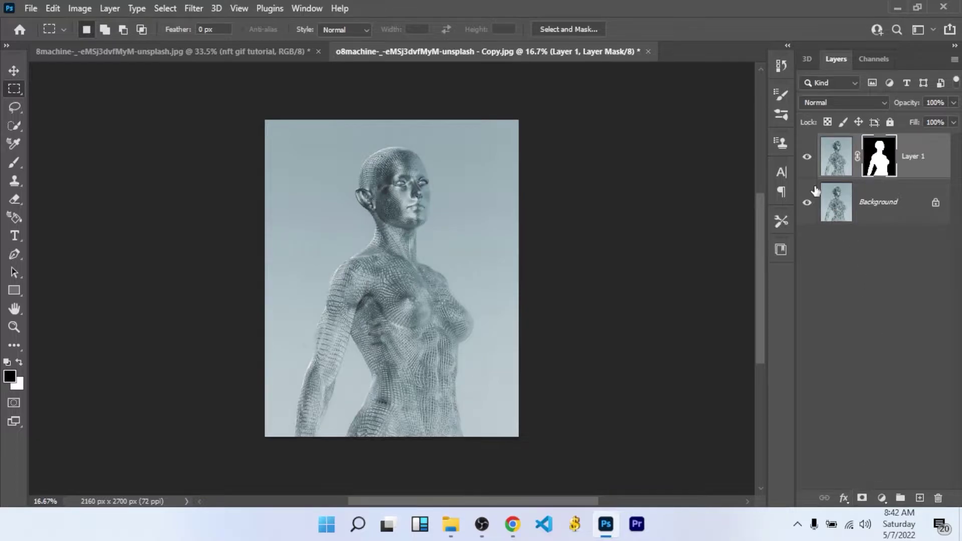
Toggle the visibility of Layer 1 and the Background to inspect the masked figure on its own.
click(807, 157)
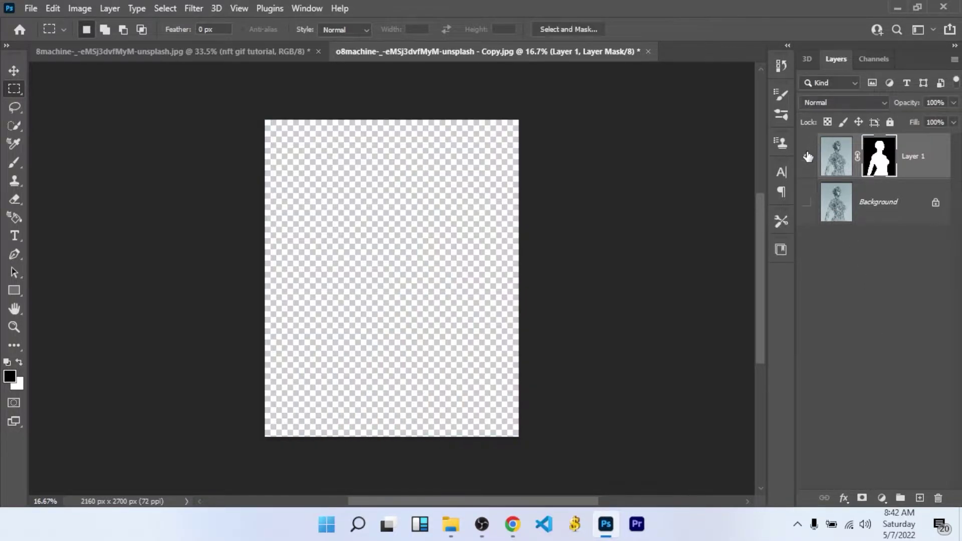
click(808, 156)
click(808, 157)
click(808, 157)
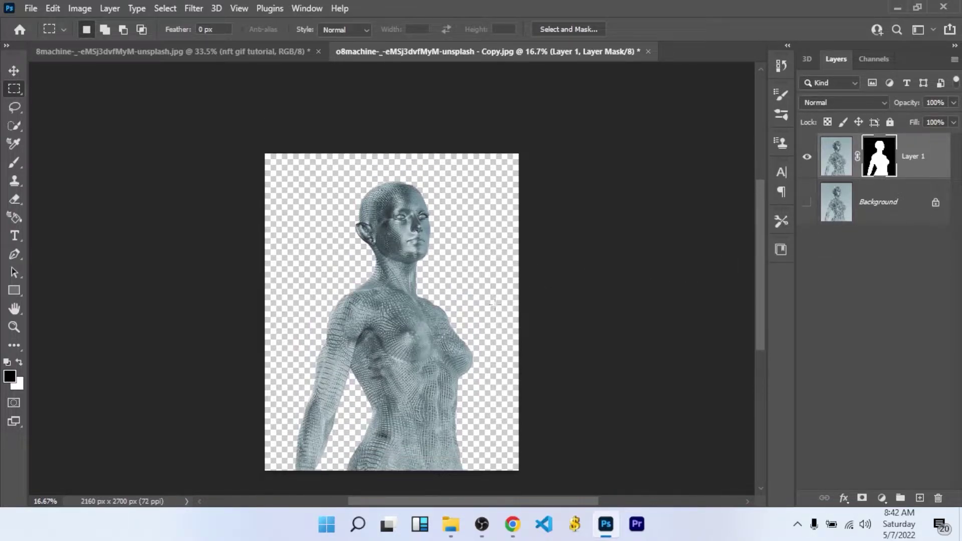
click(809, 202)
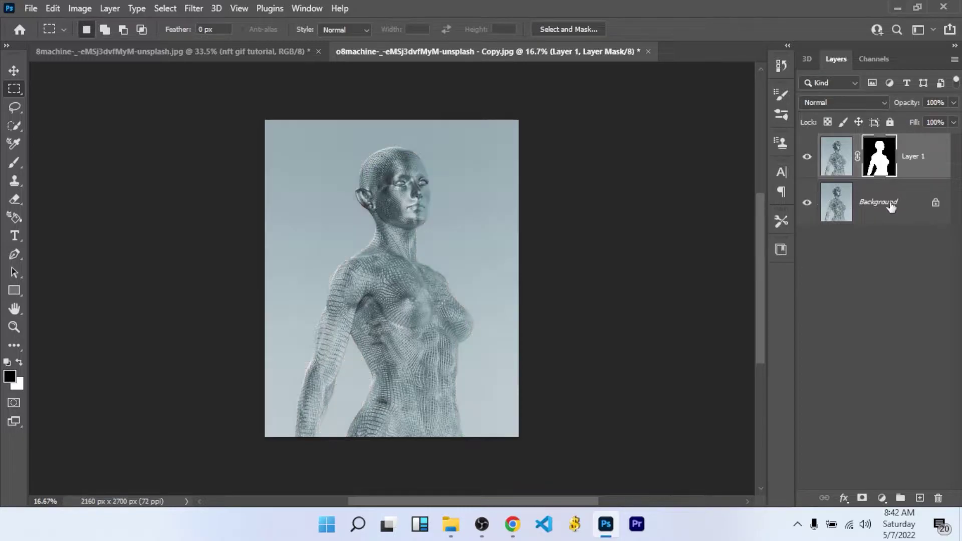
Convert the locked Background into a regular layer named Layer 0.
click(878, 202)
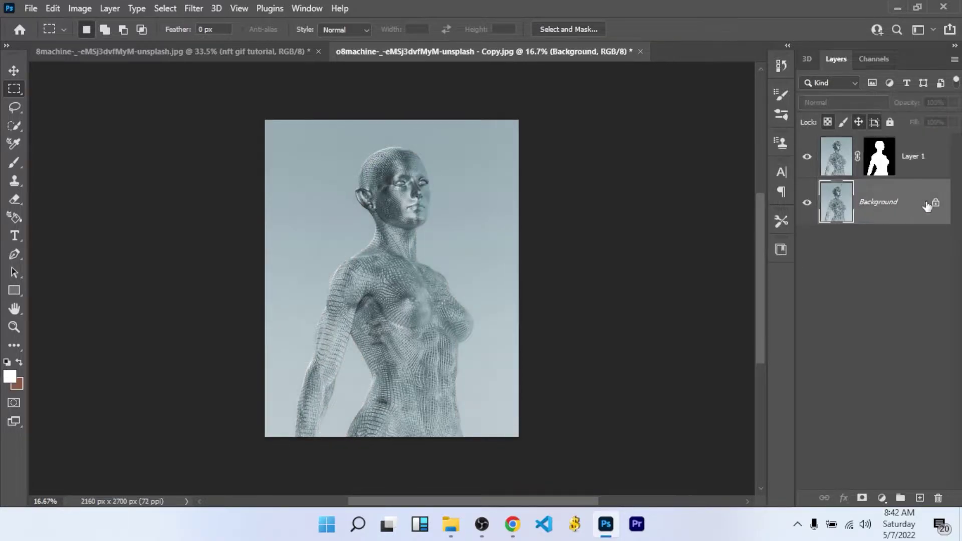
double_click(887, 203)
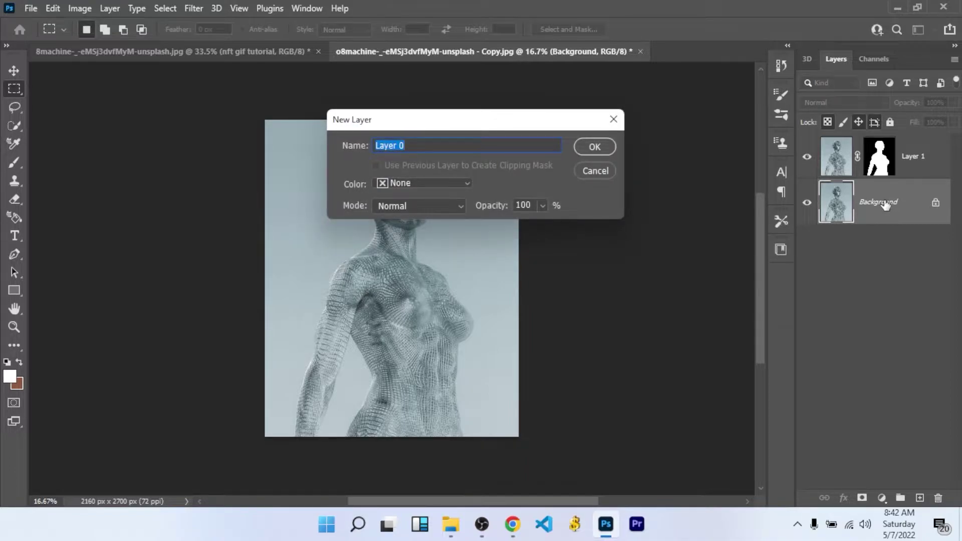
key(Return)
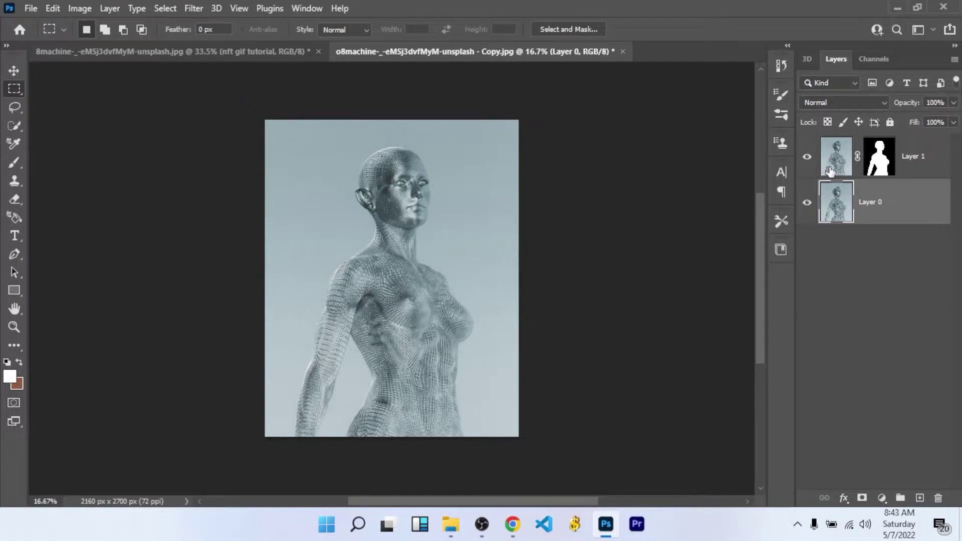
Load Layer 1's mask as a selection on Layer 0 and expand it by 10 pixels.
drag(892, 148, 879, 157)
ctrl+click(880, 156)
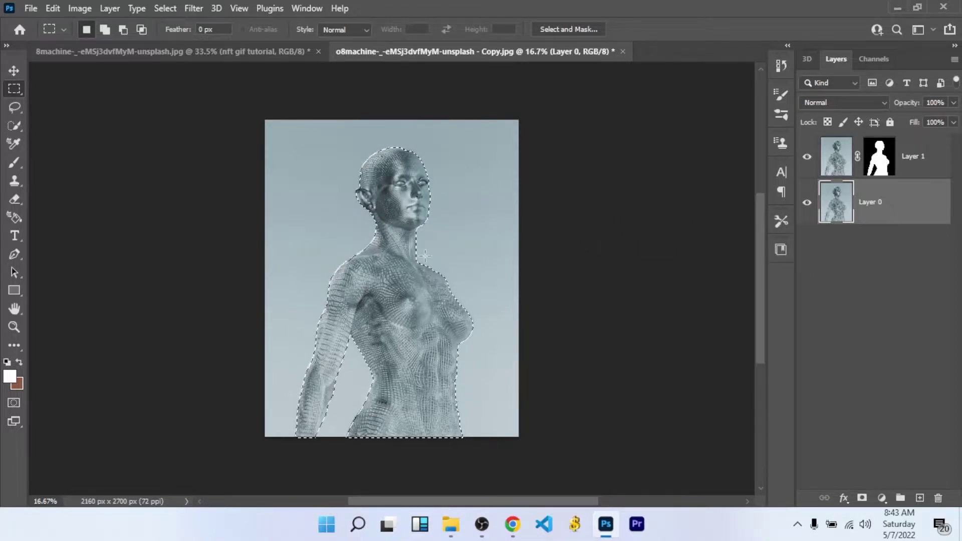
click(171, 9)
mouse_move(259, 223)
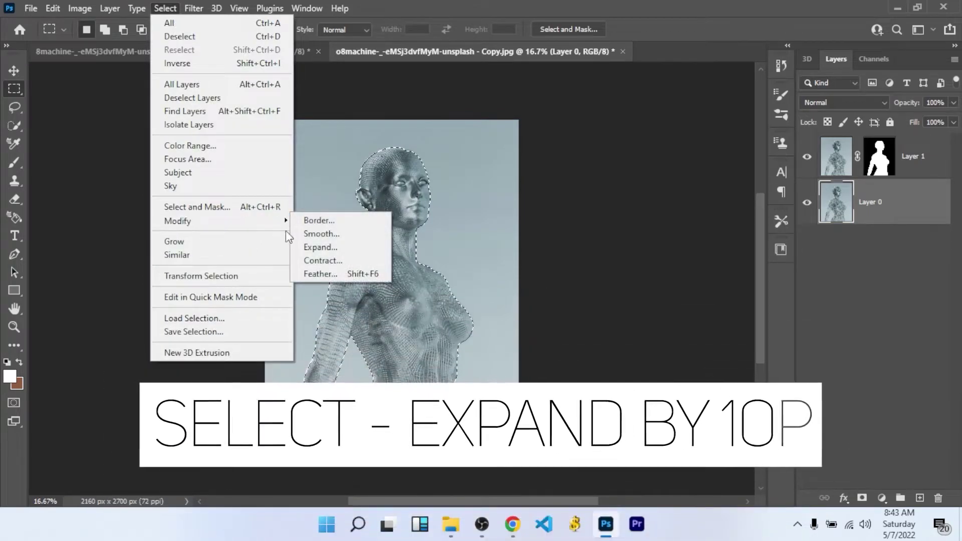
click(336, 247)
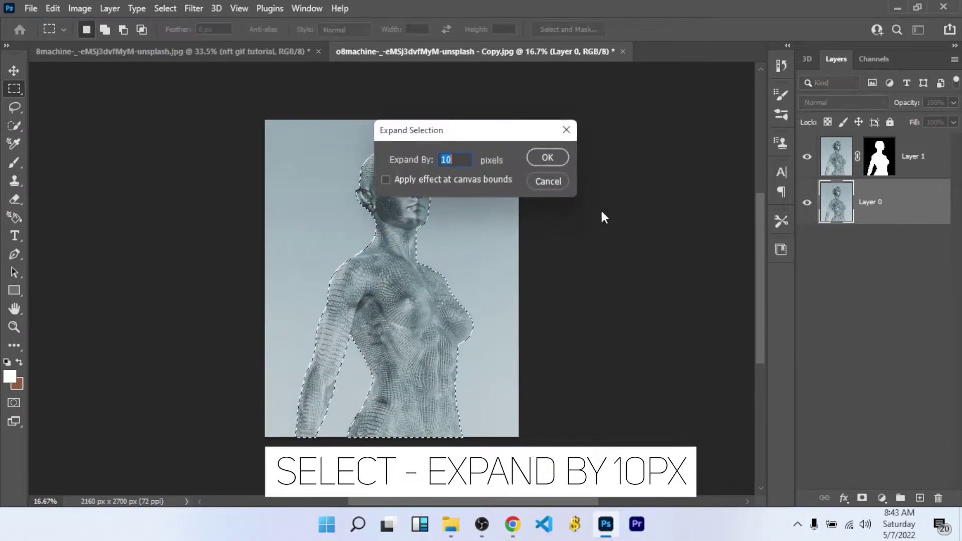
click(549, 158)
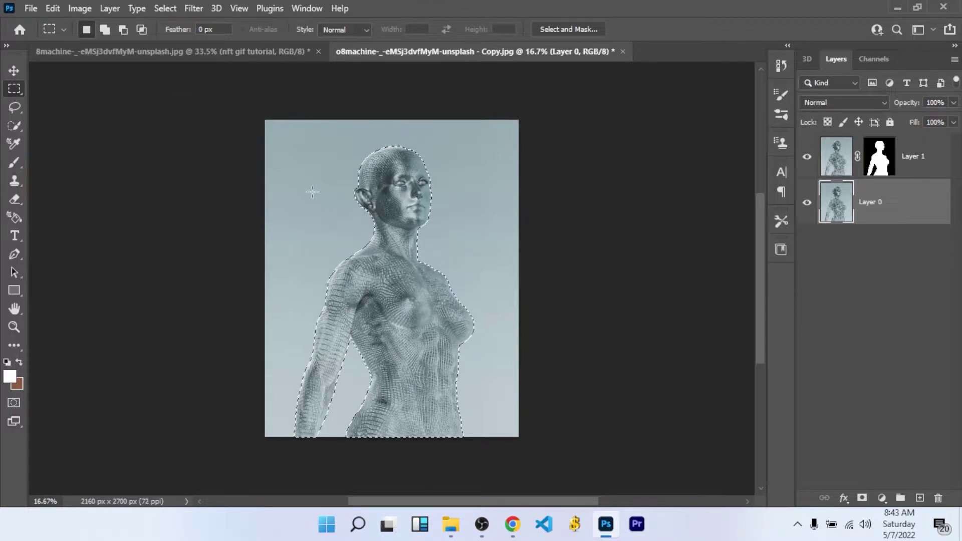
Fill the selected figure area on Layer 0 with Content-Aware contents, using Color Adaptation, Normal mode and 100% opacity.
right_click(319, 169)
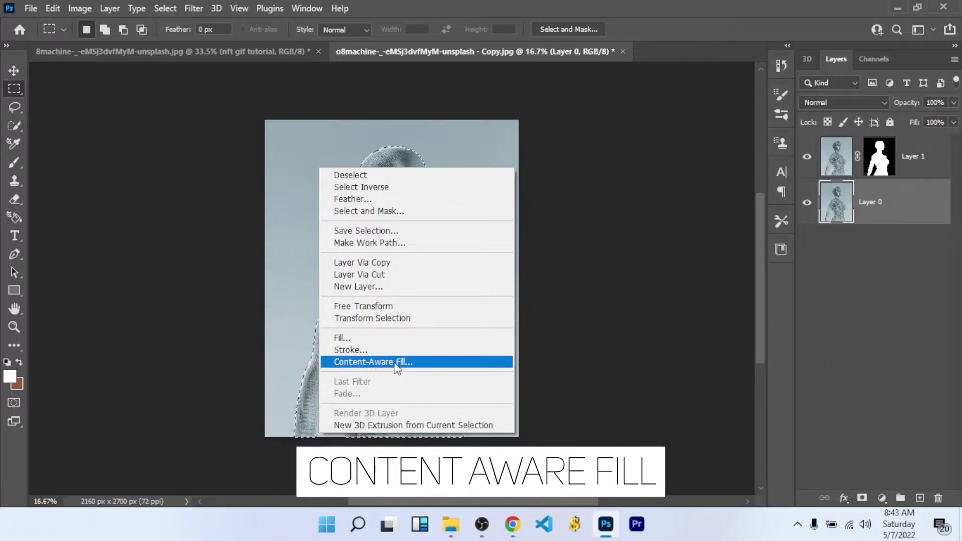
click(377, 342)
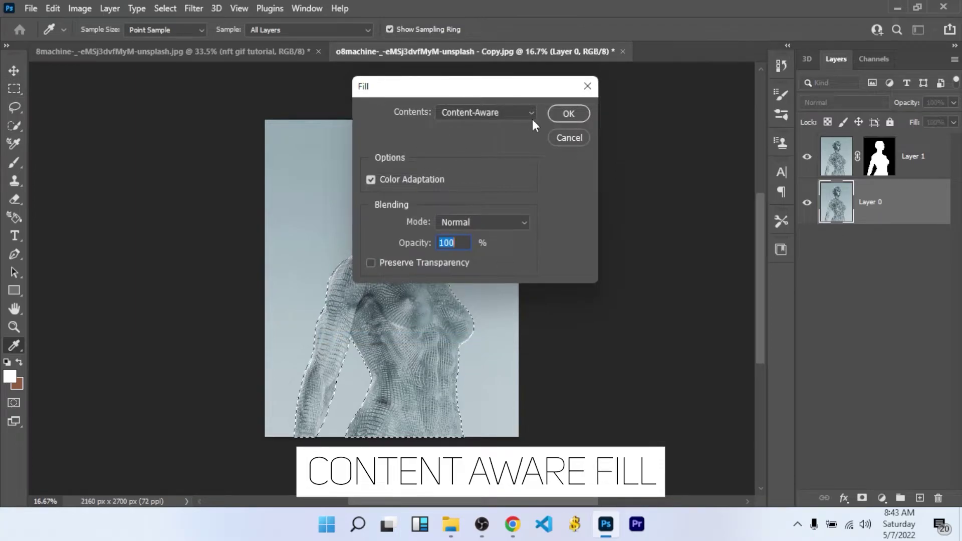
click(568, 114)
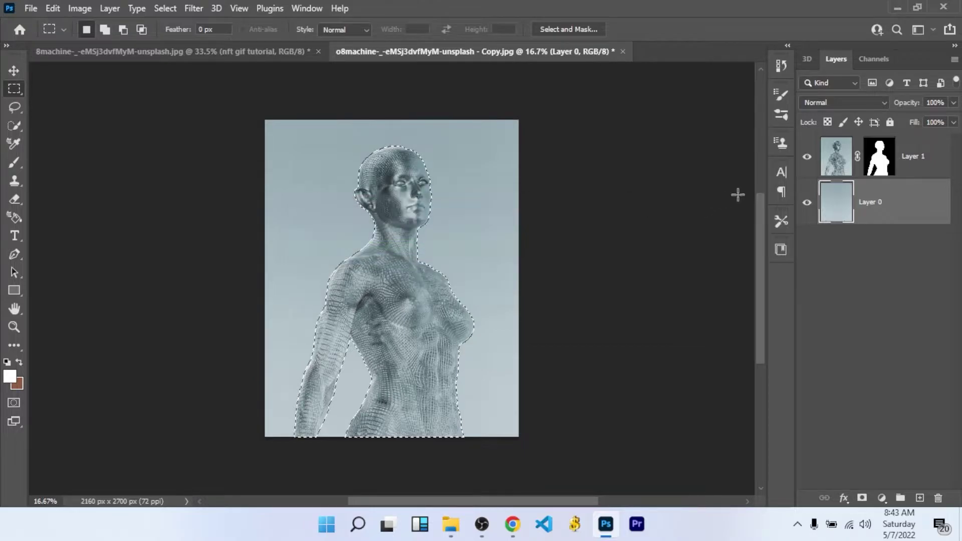
Toggle Layer 1's visibility to examine the filled background behind the figure, leaving the figure shown.
click(808, 158)
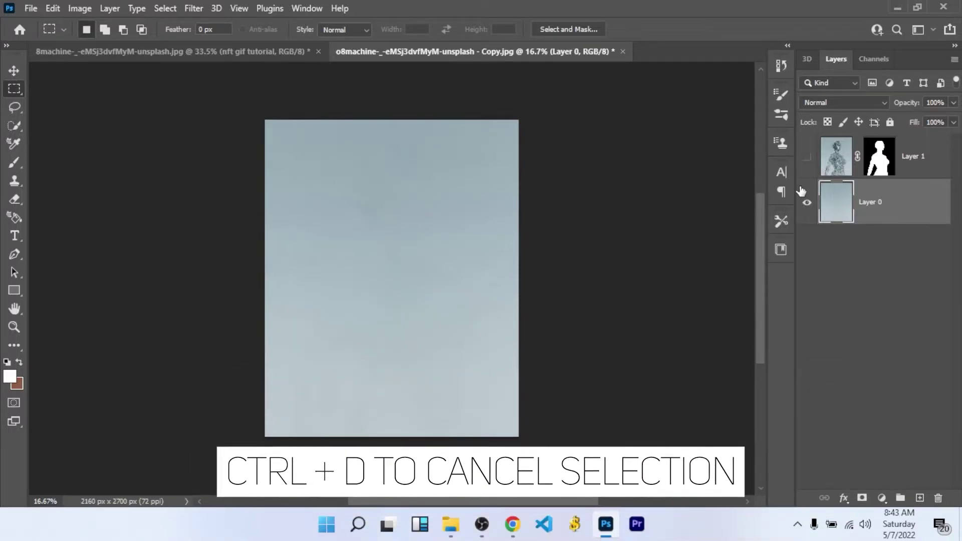
click(807, 158)
click(807, 158)
click(807, 157)
click(806, 157)
click(807, 158)
click(807, 159)
click(805, 160)
click(804, 162)
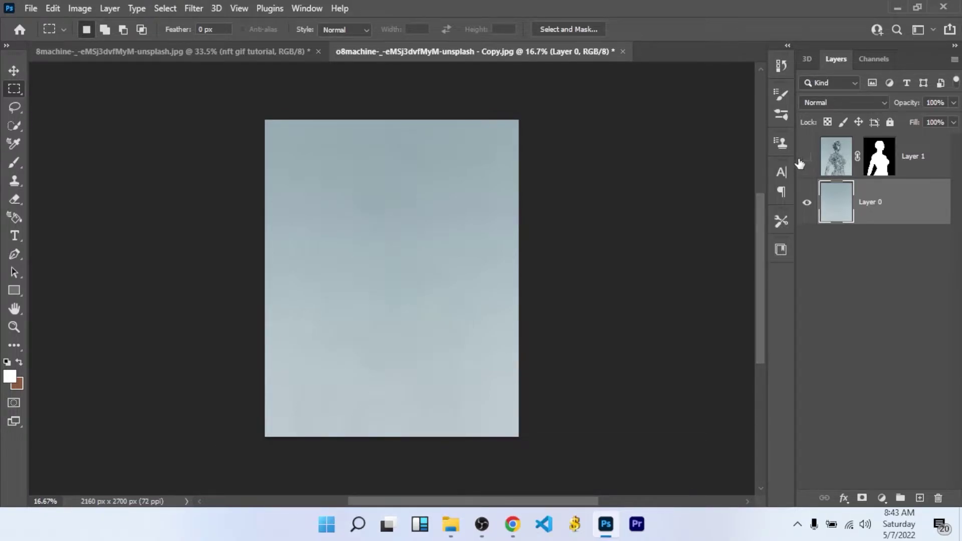
click(805, 159)
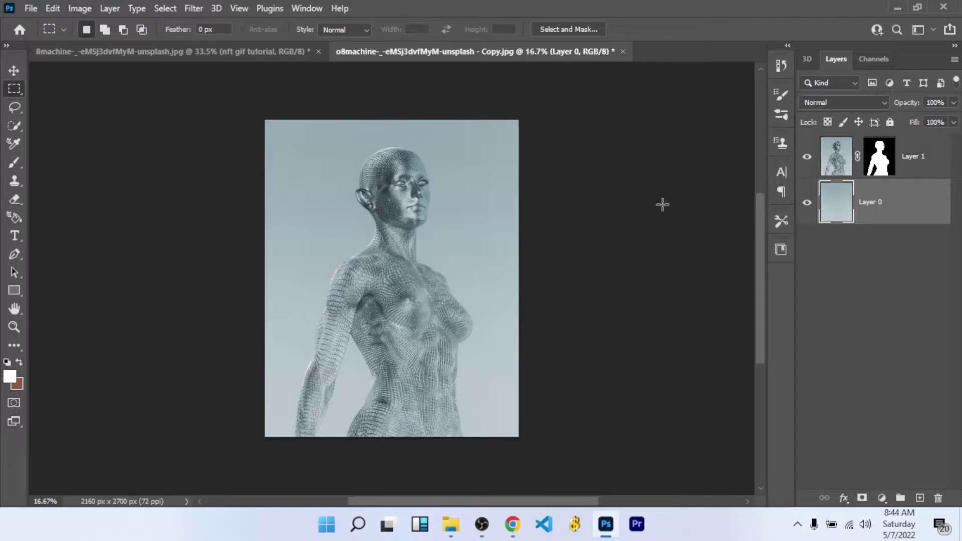
Convert the masked Layer 1 to a smart object and duplicate it.
click(908, 165)
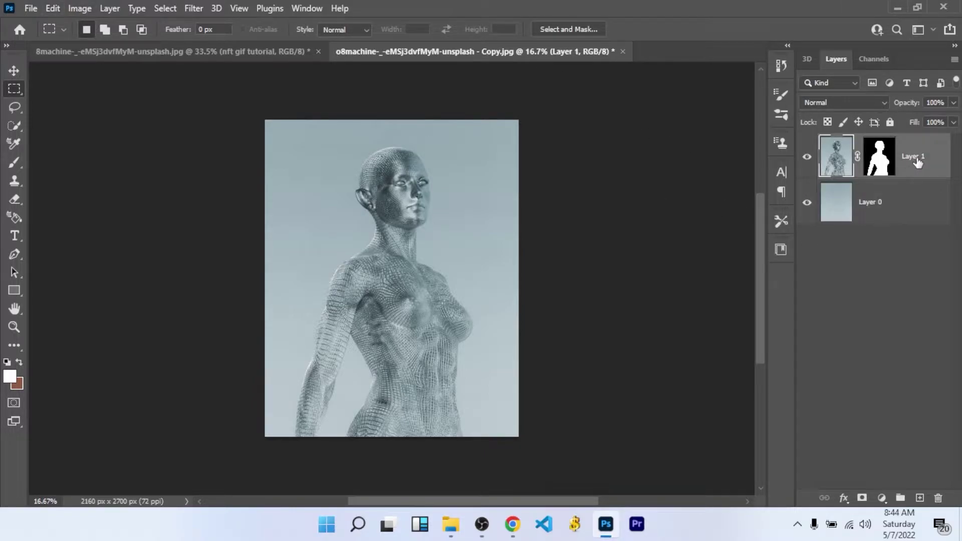
right_click(917, 159)
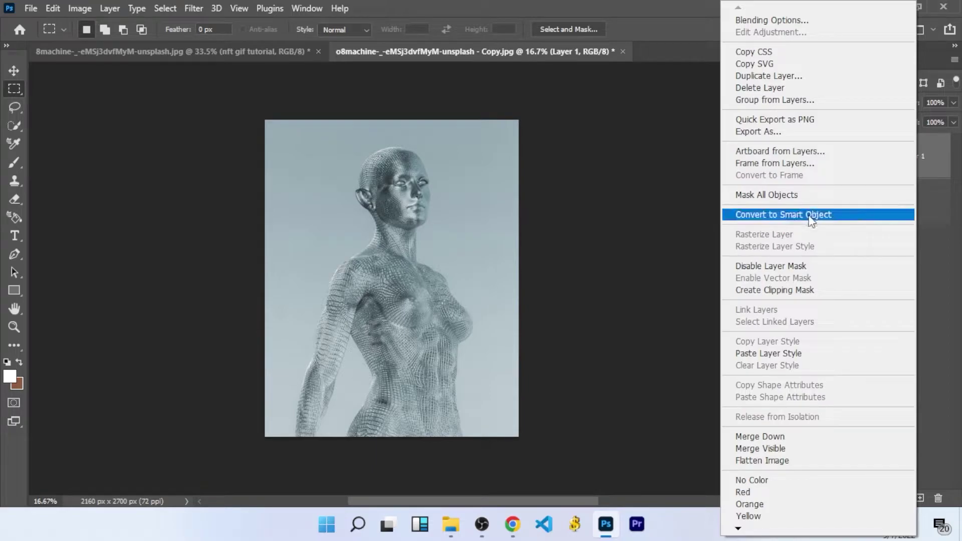
click(811, 219)
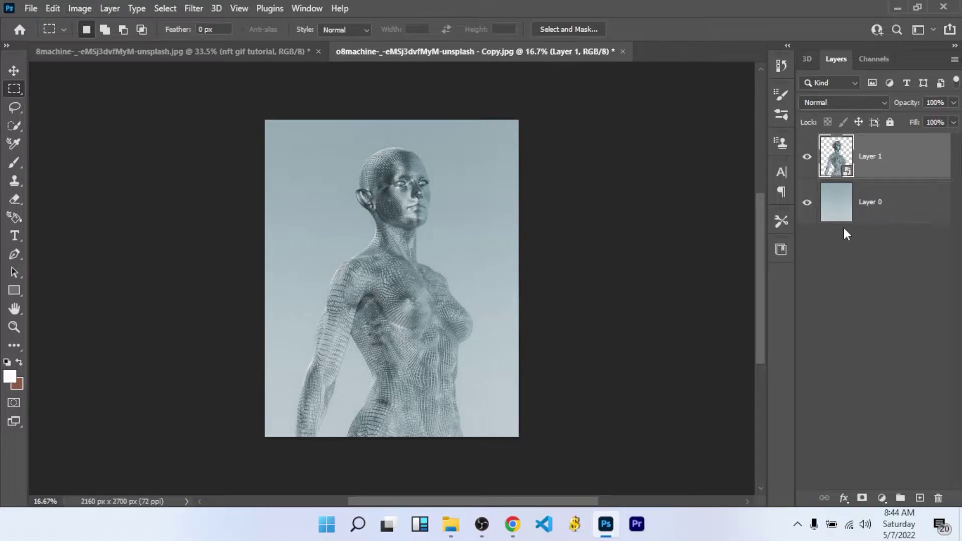
key(ctrl+j)
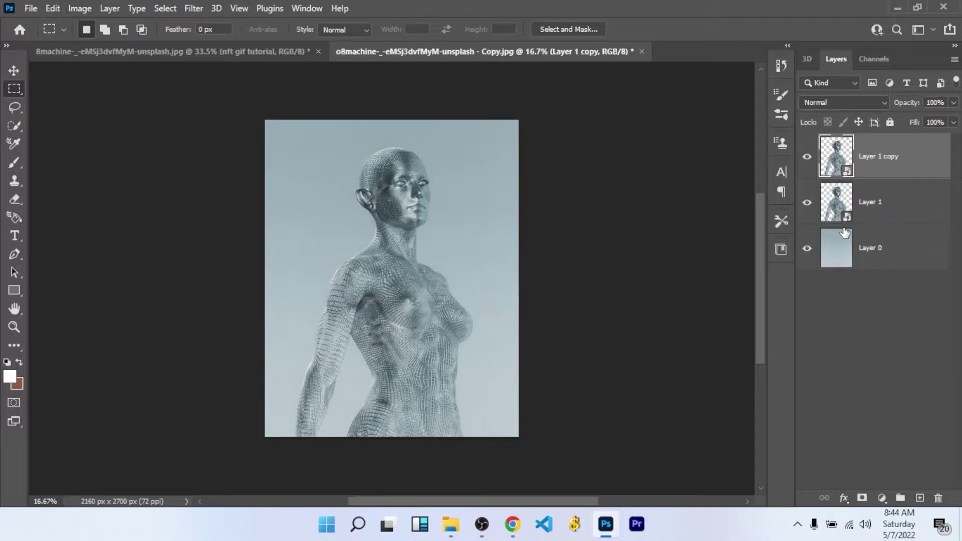
Start Puppet Warp on the duplicated figure layer and pin the shoulder, upper chest, upper arm and forearm.
click(78, 9)
mouse_move(50, 7)
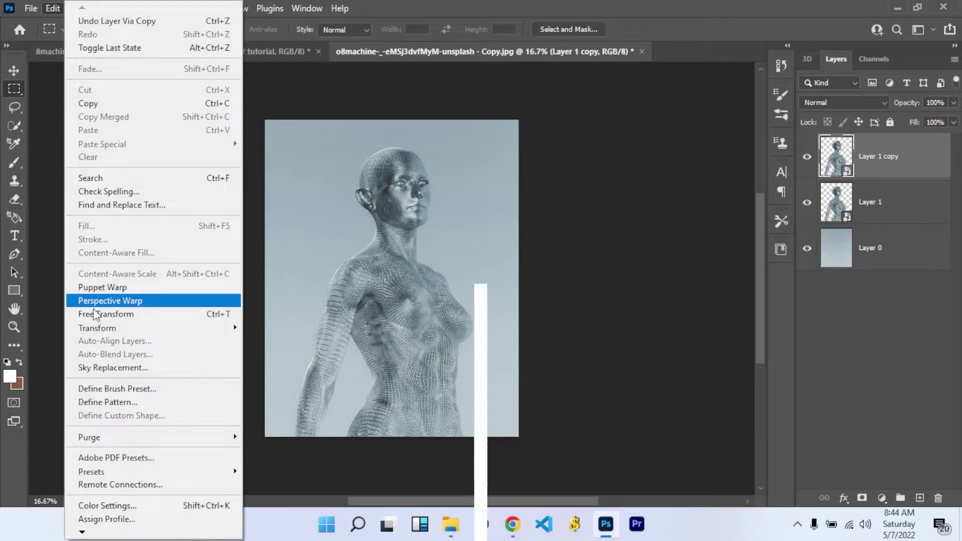
click(103, 287)
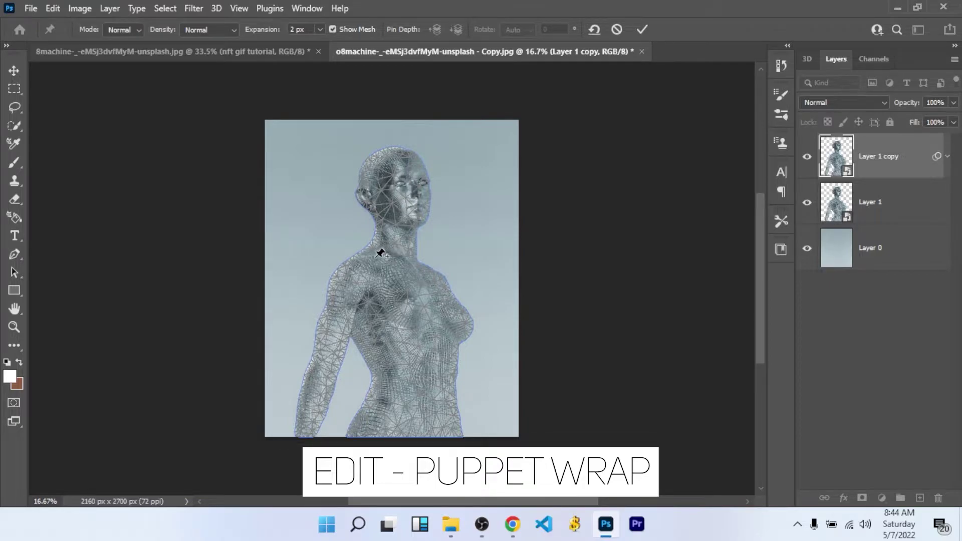
click(367, 264)
click(434, 289)
click(338, 320)
click(312, 408)
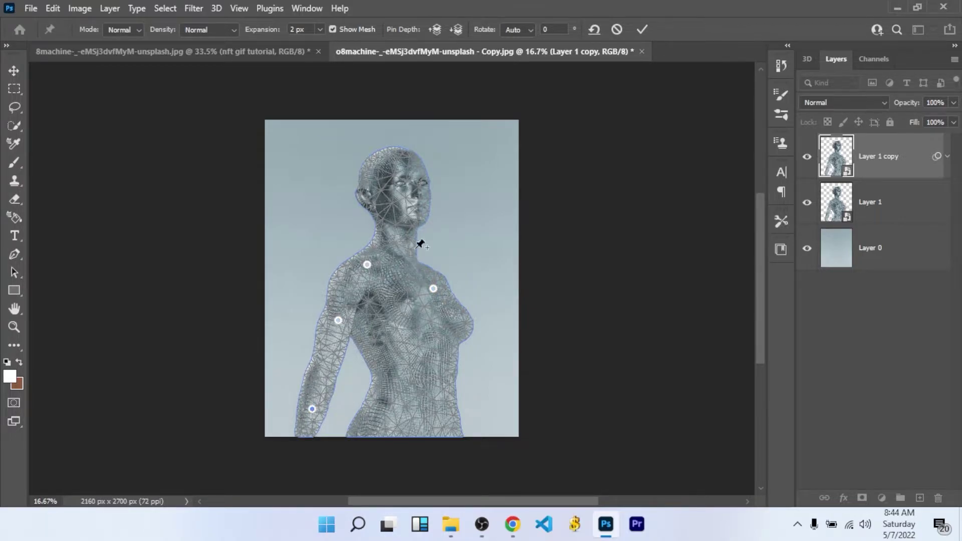
Add Puppet Warp pins at the neck base, abdomen, hips, armpit, breast and far shoulder to hold the body in place.
click(375, 249)
click(410, 261)
click(419, 355)
click(457, 426)
click(384, 423)
click(356, 429)
click(357, 332)
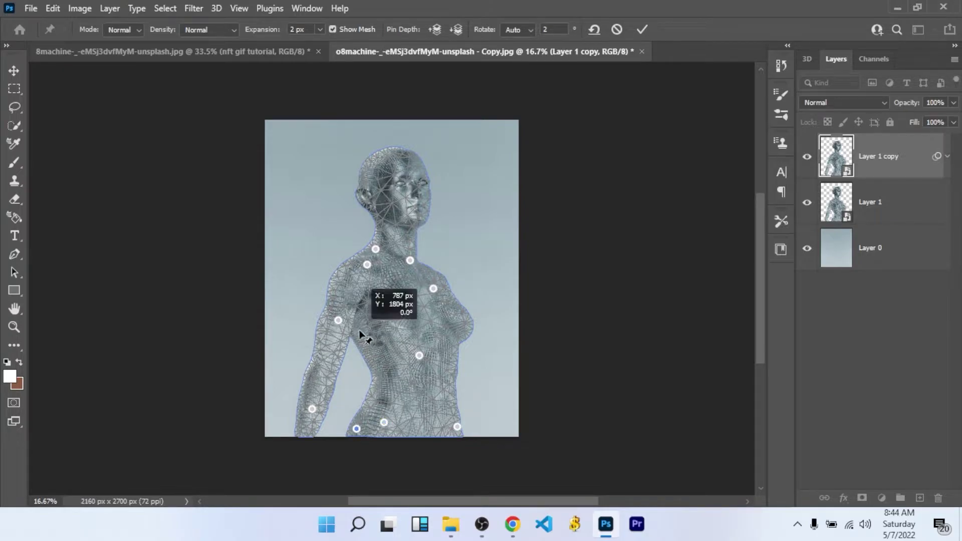
click(456, 319)
click(435, 274)
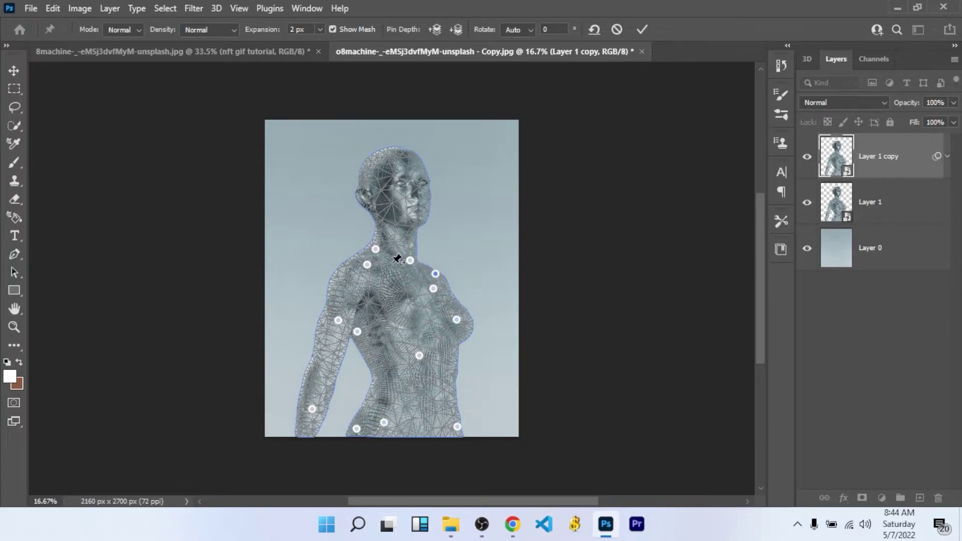
Pin the forehead, shift it slightly so the head tilts forward about 4°, and apply the warp.
click(403, 171)
mouse_move(403, 170)
mouse_down()
mouse_move(430, 176)
mouse_move(417, 176)
mouse_move(419, 167)
mouse_move(420, 183)
mouse_move(406, 182)
mouse_up()
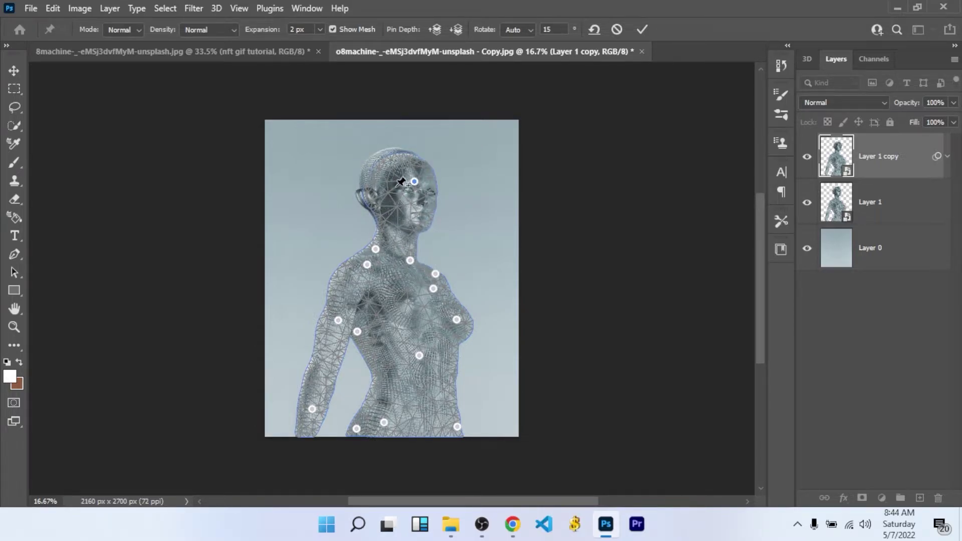
drag(414, 181, 407, 176)
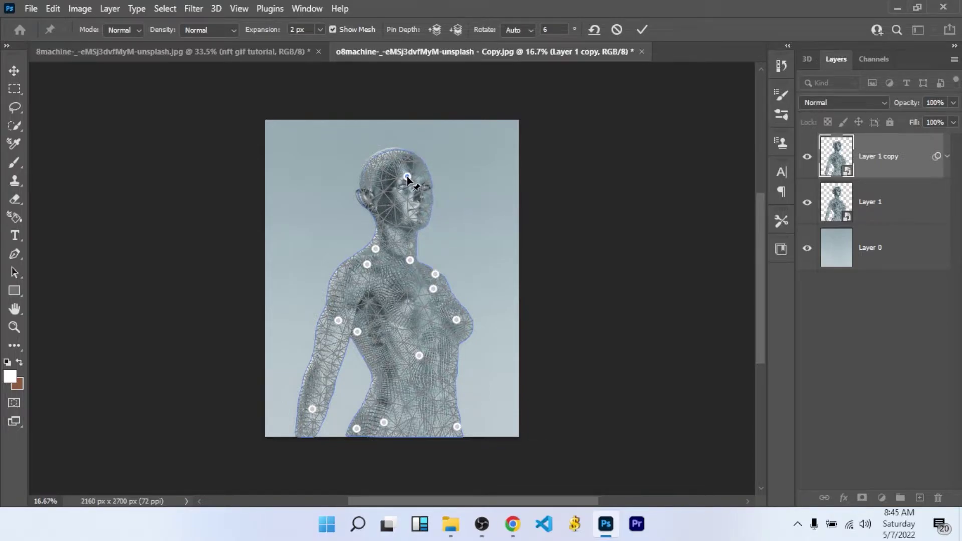
key(ctrl+plus)
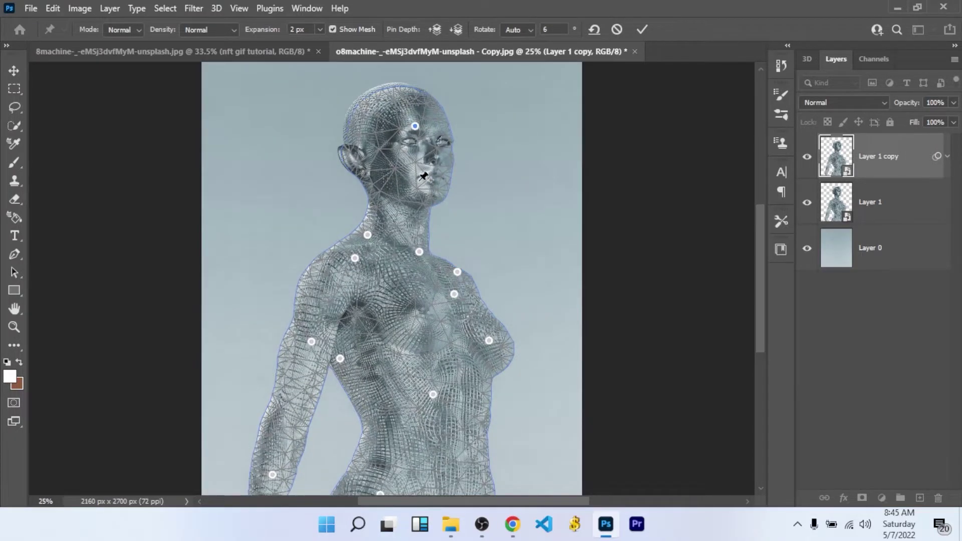
key(ctrl+plus)
scroll(408, 163, up, 2)
scroll(409, 159, up, 1)
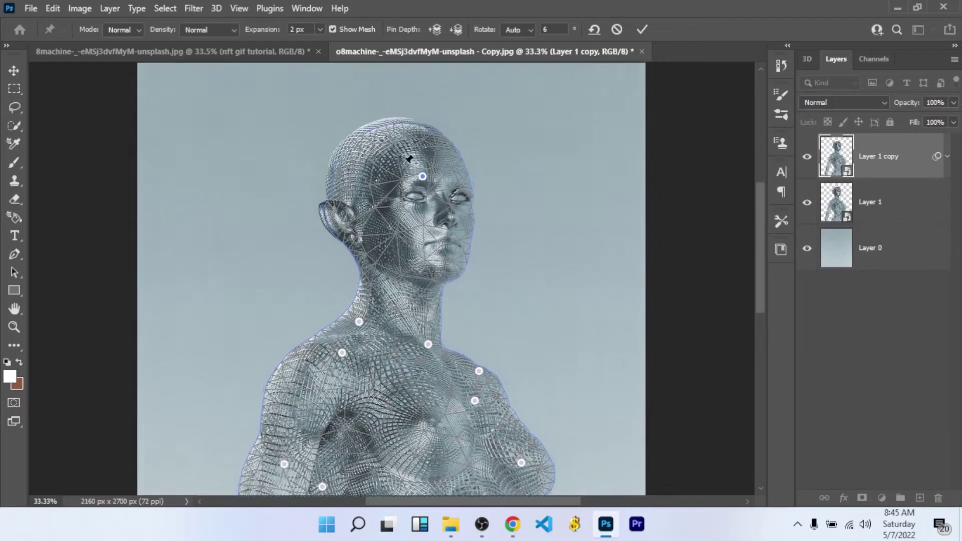
drag(422, 176, 422, 168)
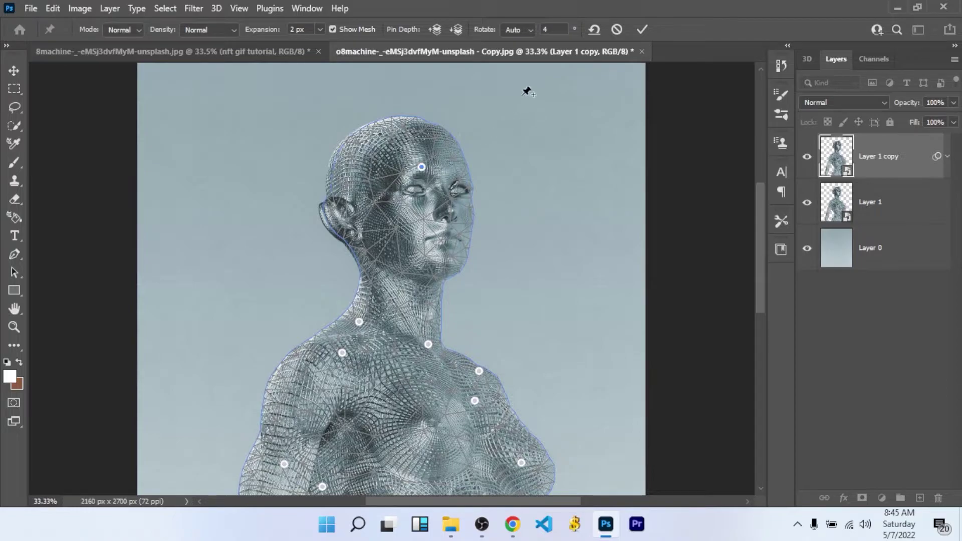
click(642, 31)
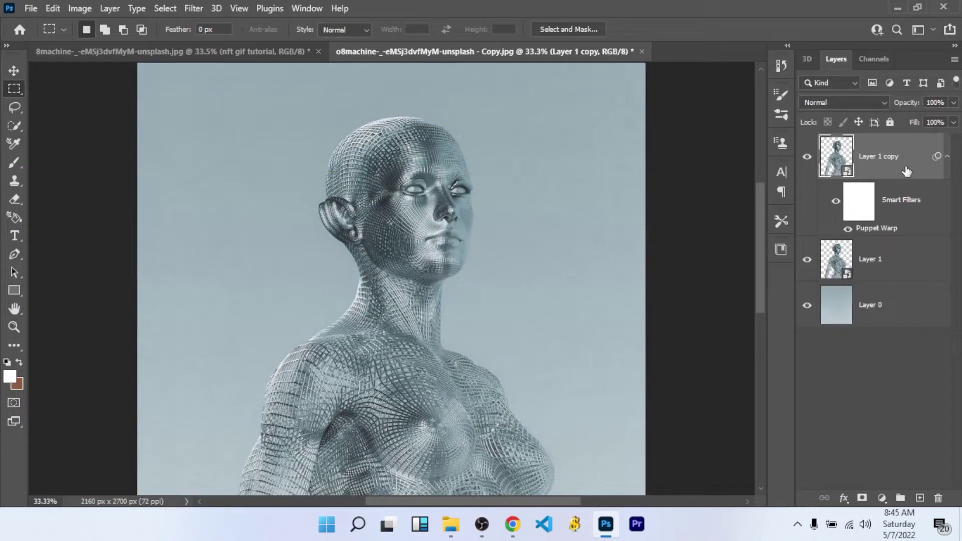
Duplicate Layer 1 copy and puppet-warp the duplicate, moving the forehead pin forward to about 10° rotation.
key(ctrl+j)
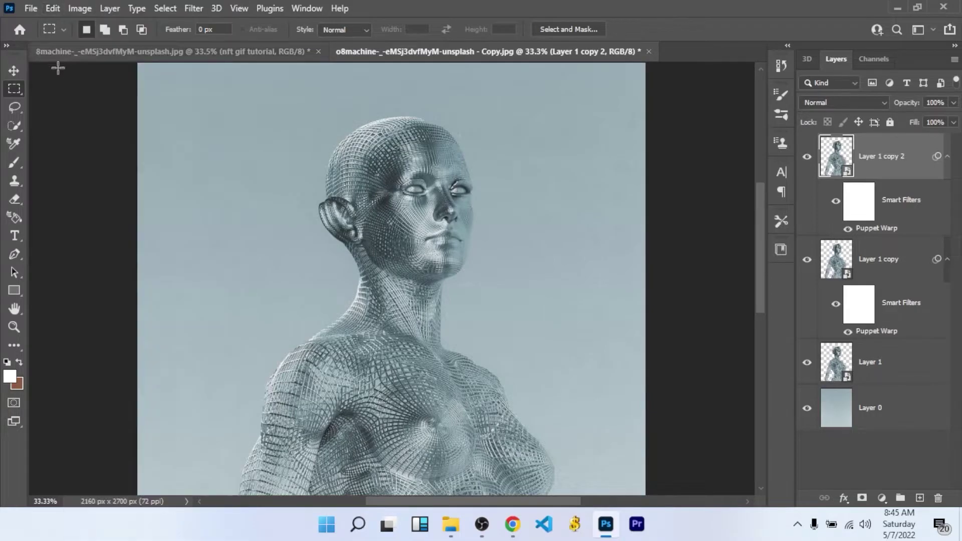
click(53, 9)
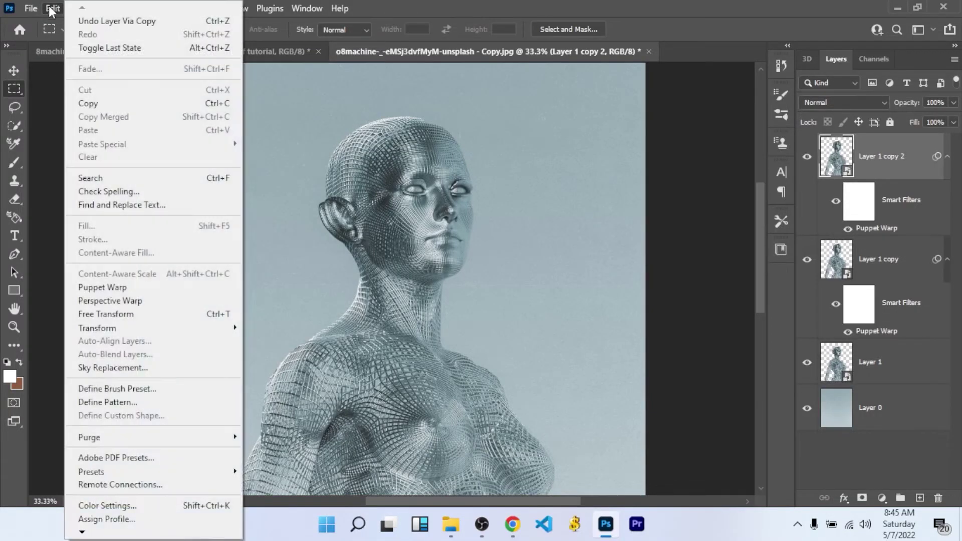
click(145, 287)
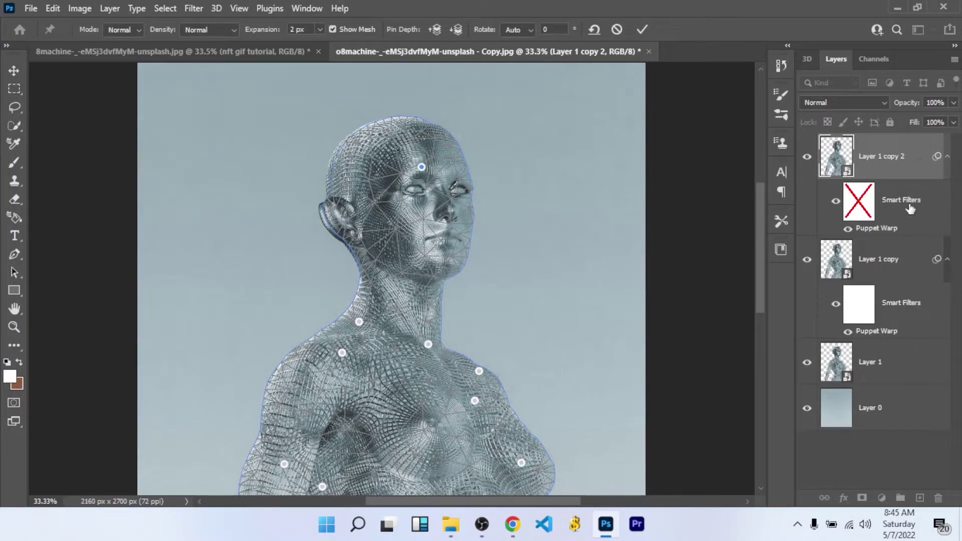
drag(422, 167, 435, 169)
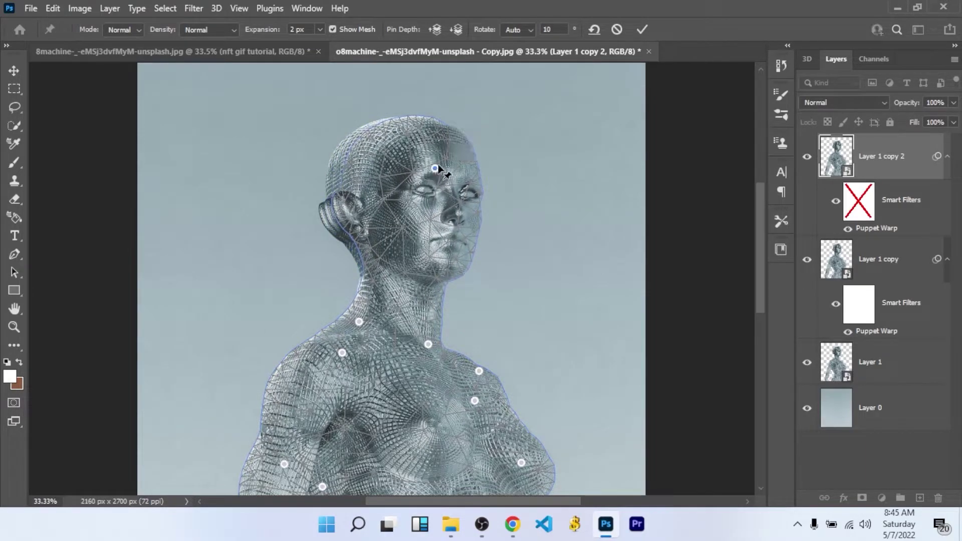
click(642, 30)
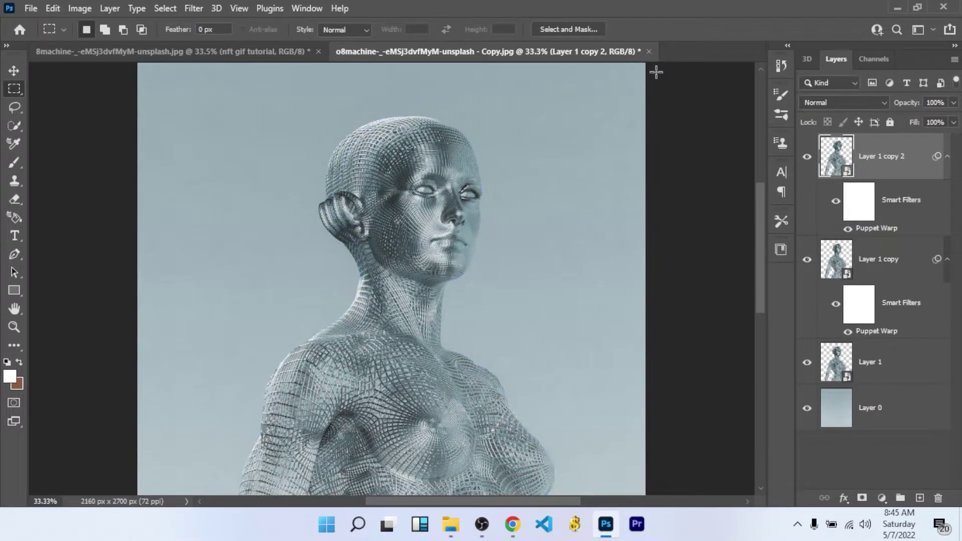
Duplicate Layer 1 copy 2 and edit the duplicate's Puppet Warp, moving the forehead pin forward to about 15° rotation.
key(ctrl+j)
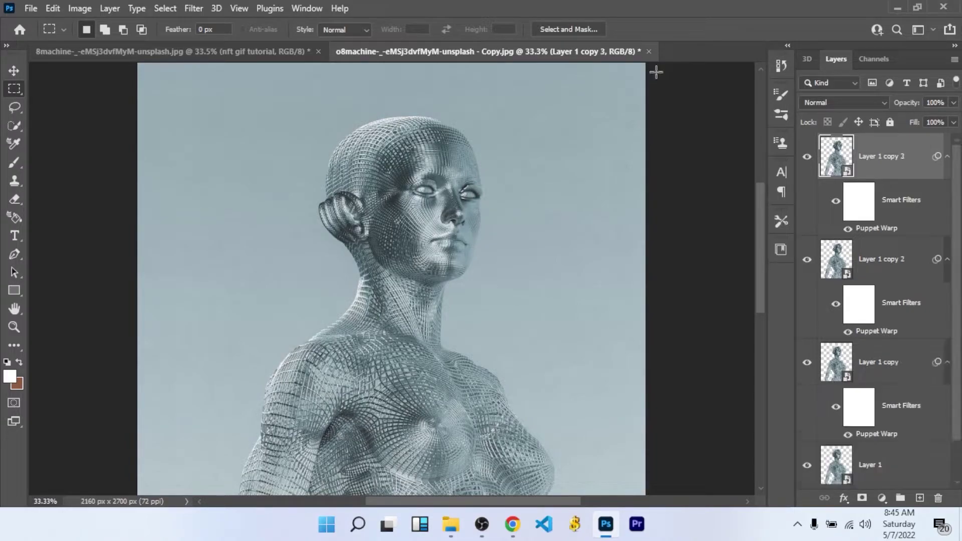
double_click(866, 230)
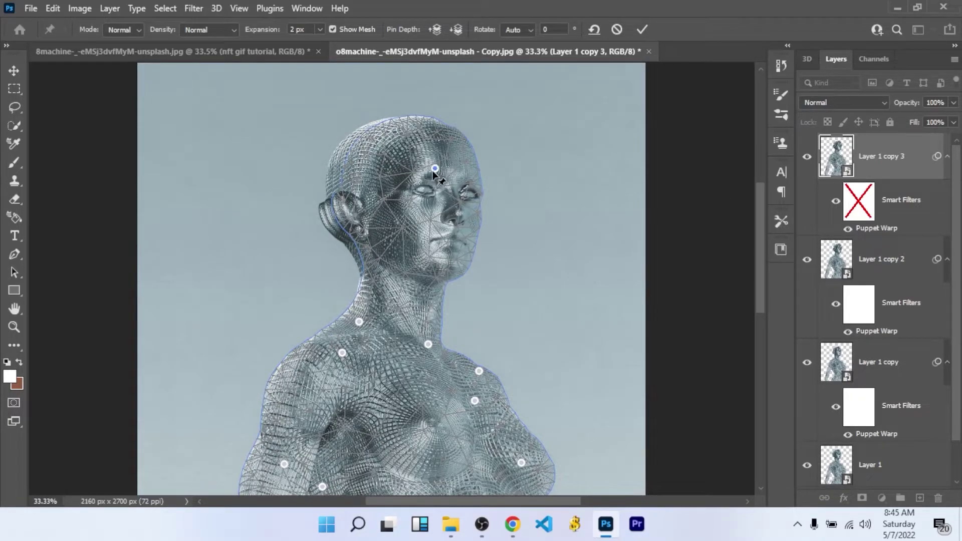
drag(435, 169, 445, 173)
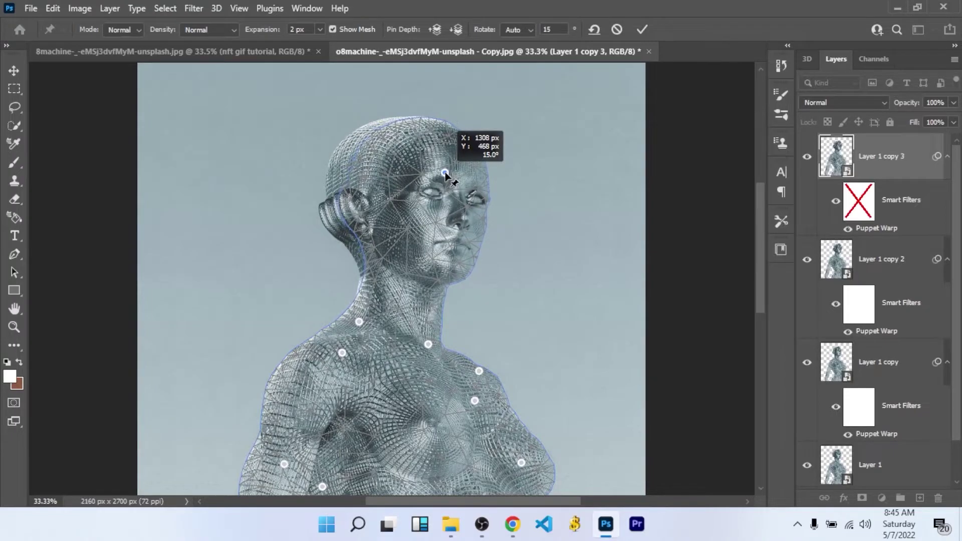
click(642, 29)
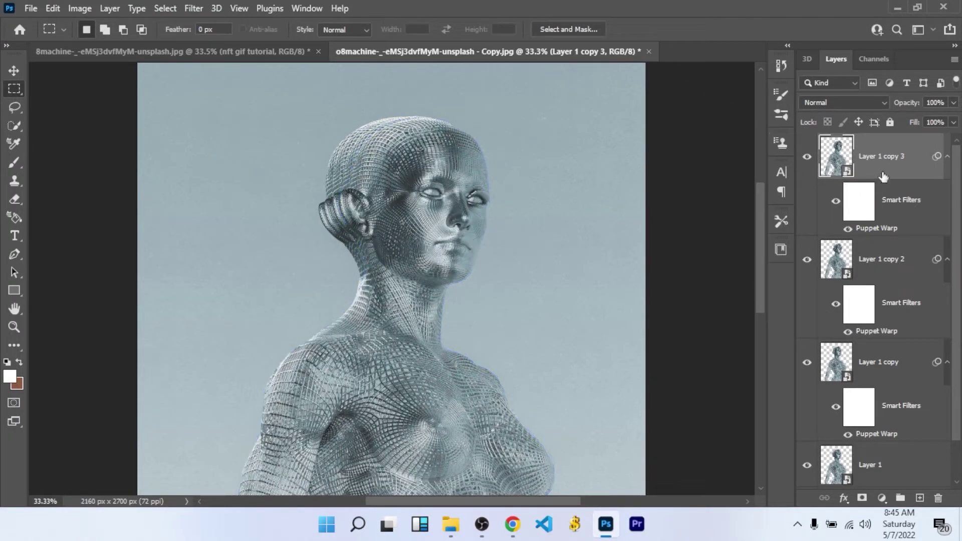
Make two successive duplicates from Layer 1 copy 3, warping the head further forward on each, to about 27° on the second.
key(ctrl+j)
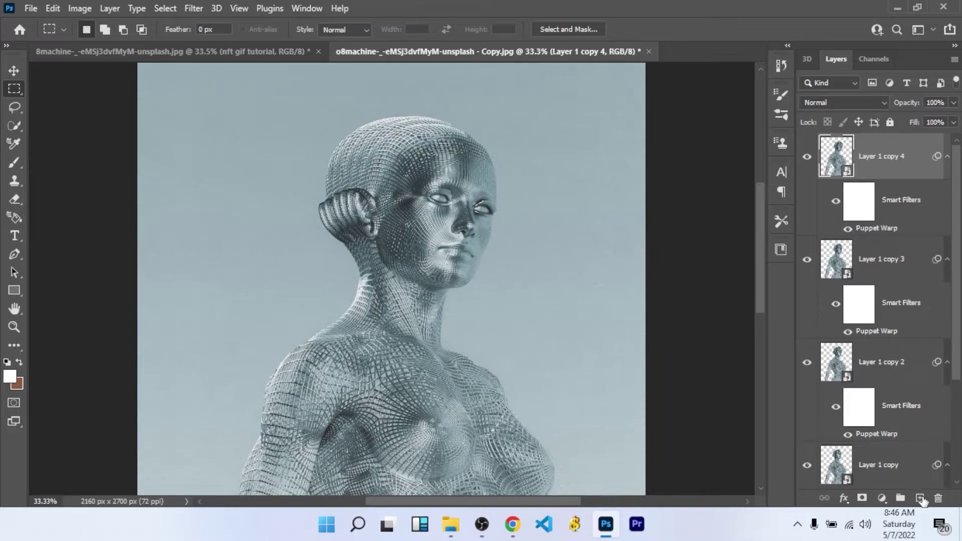
key(ctrl+j)
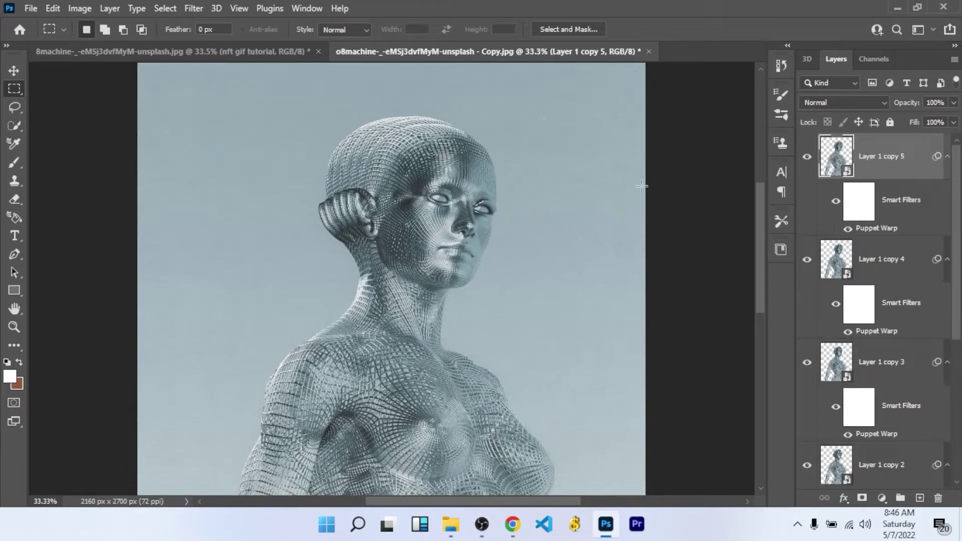
double_click(877, 229)
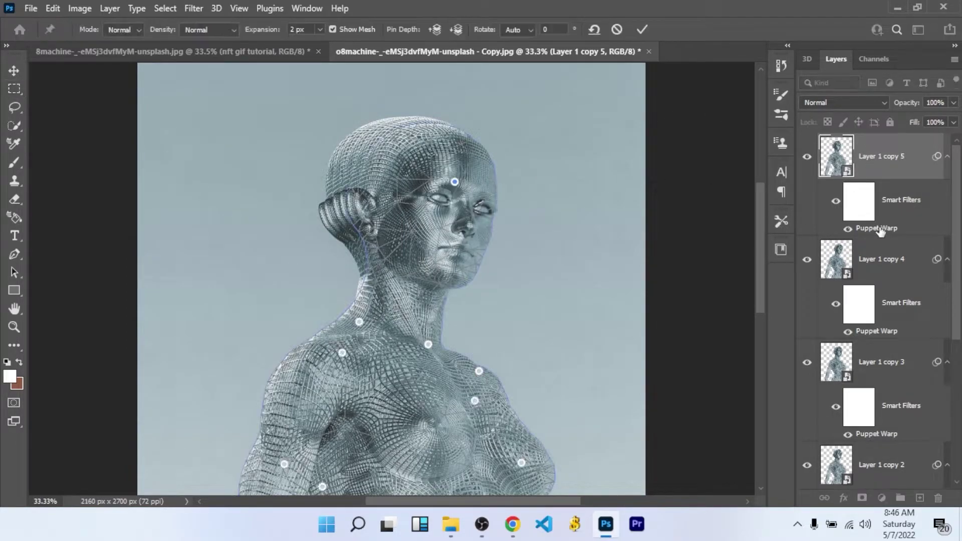
drag(455, 182, 464, 192)
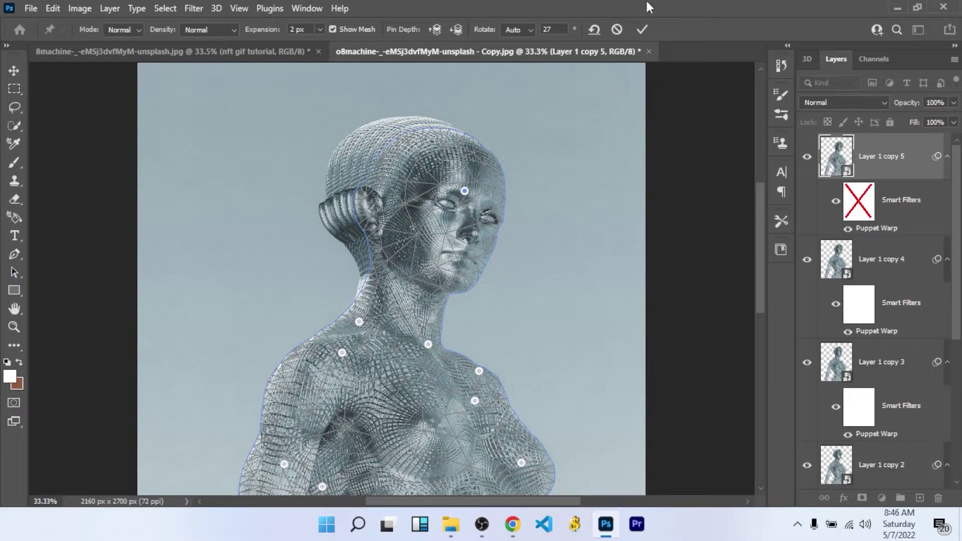
click(642, 29)
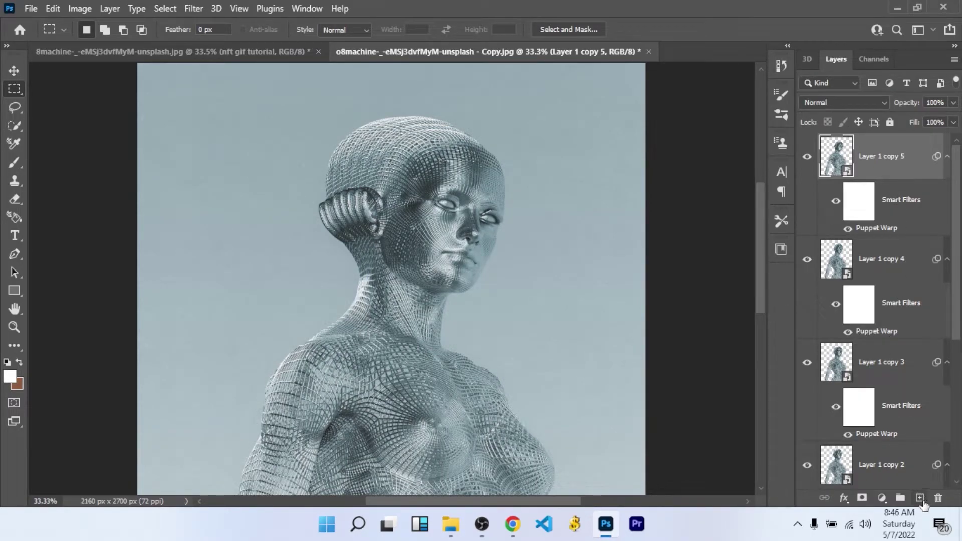
Duplicate Layer 1 copy 5 and edit the duplicate's Puppet Warp, moving the forehead pin forward and down to about 35° rotation.
key(ctrl+j)
double_click(886, 231)
drag(465, 192, 485, 210)
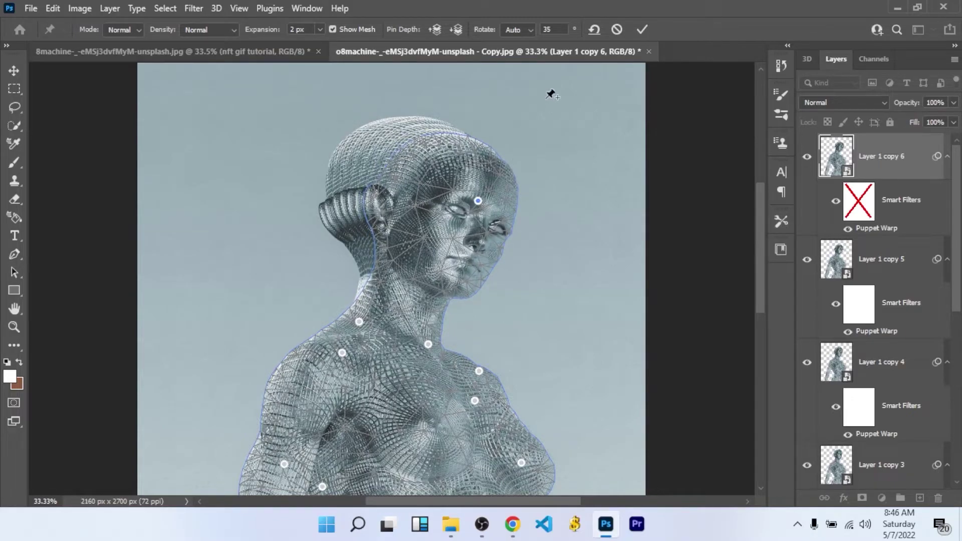
click(642, 30)
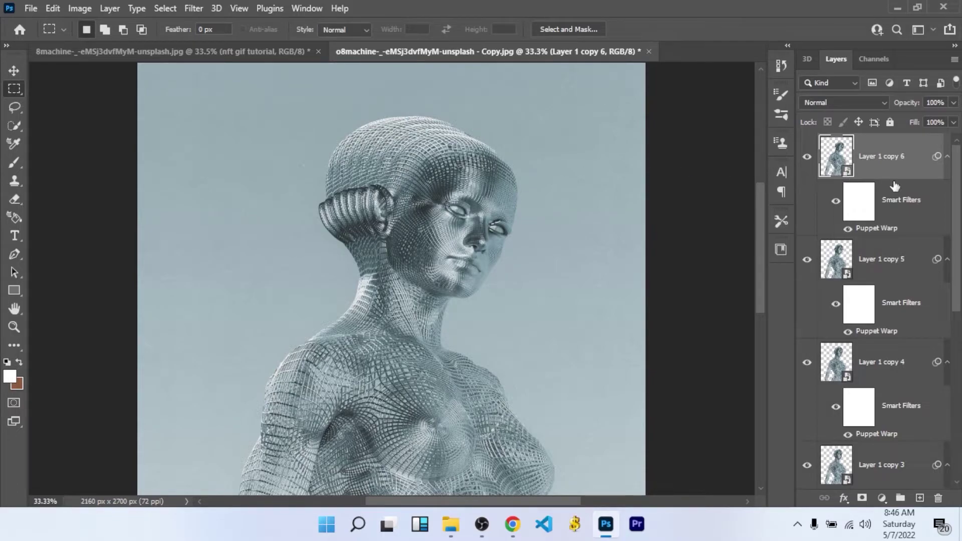
Show the Timeline and create a frame animation for the stacked figure layers.
scroll(921, 232, down, 6)
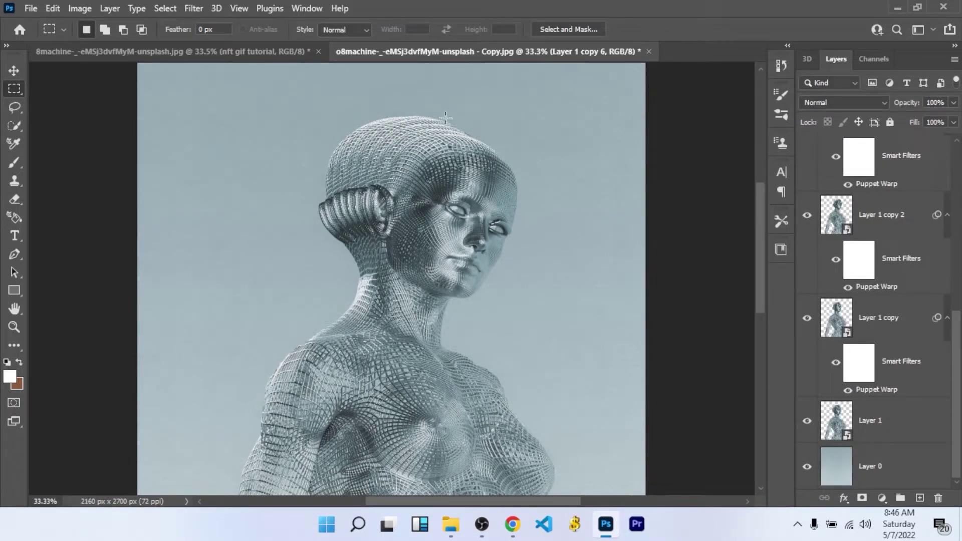
click(307, 9)
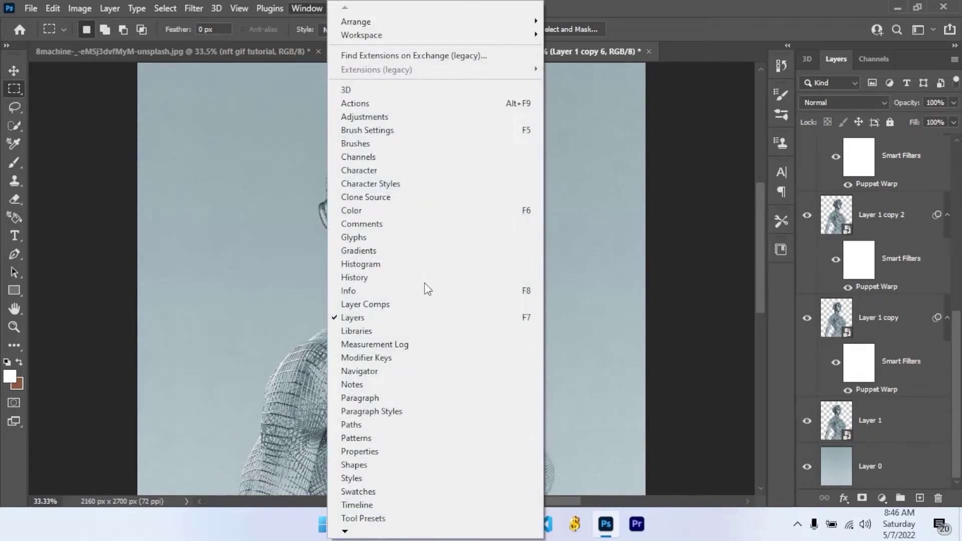
click(389, 505)
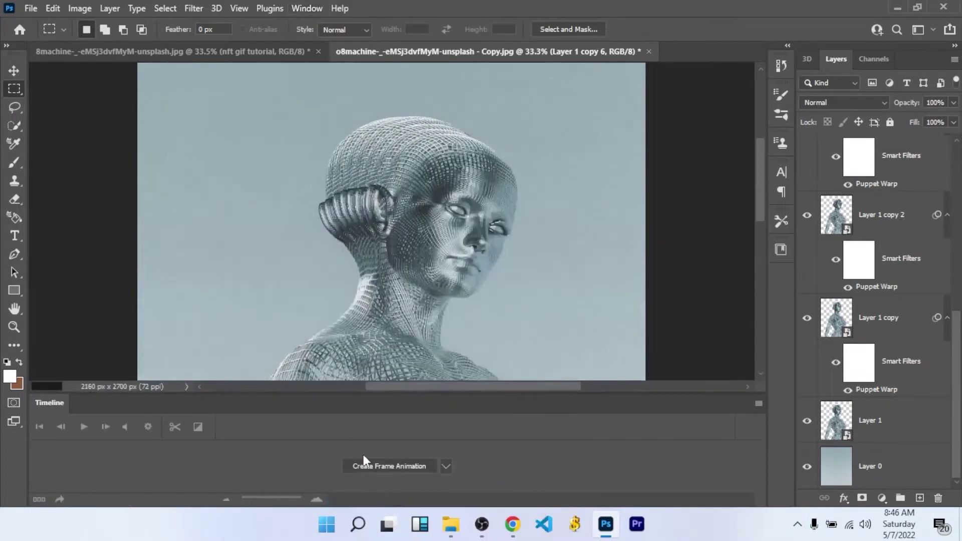
click(443, 468)
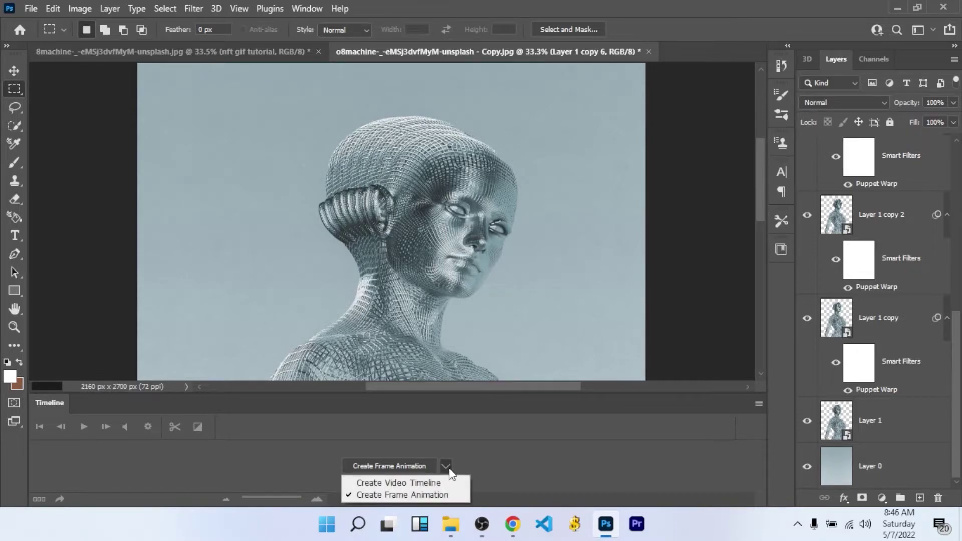
click(411, 494)
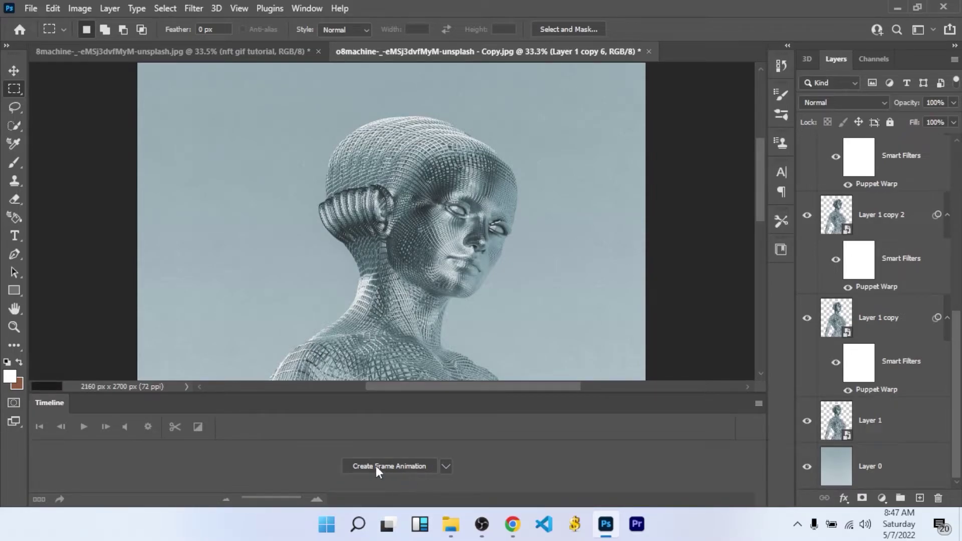
click(404, 466)
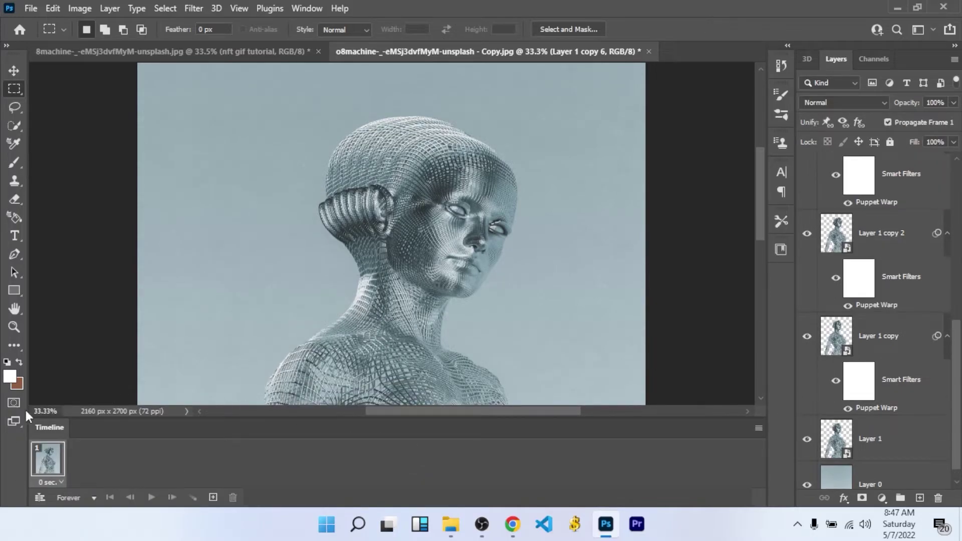
Hide all the warped copies in frame 1, leaving only Layer 1 and the Layer 0 background visible.
scroll(901, 296, up, 1)
scroll(883, 299, down, 2)
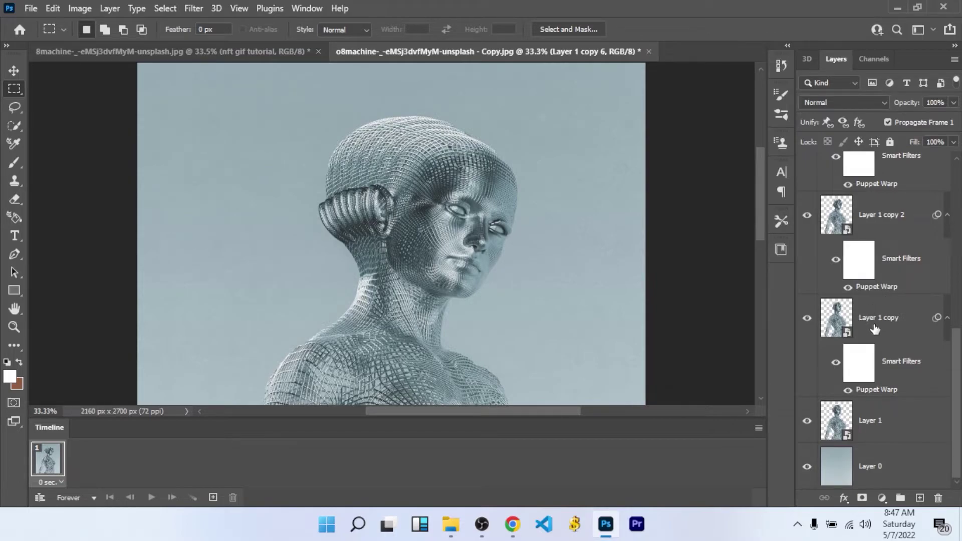
drag(803, 319, 797, 128)
scroll(882, 289, down, 5)
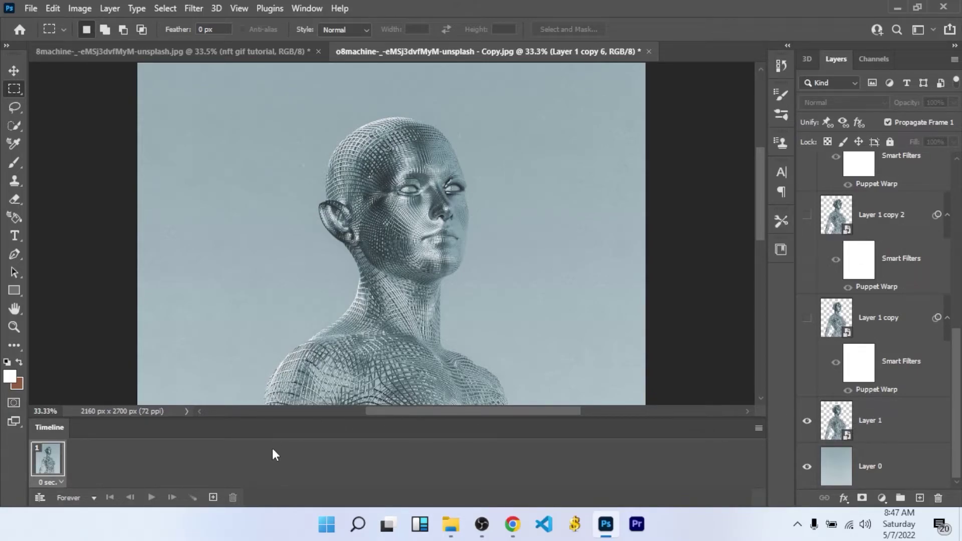
Add frame 2 to the timeline and show only Layer 1 copy over the Layer 0 background, hiding Layer 1.
click(212, 498)
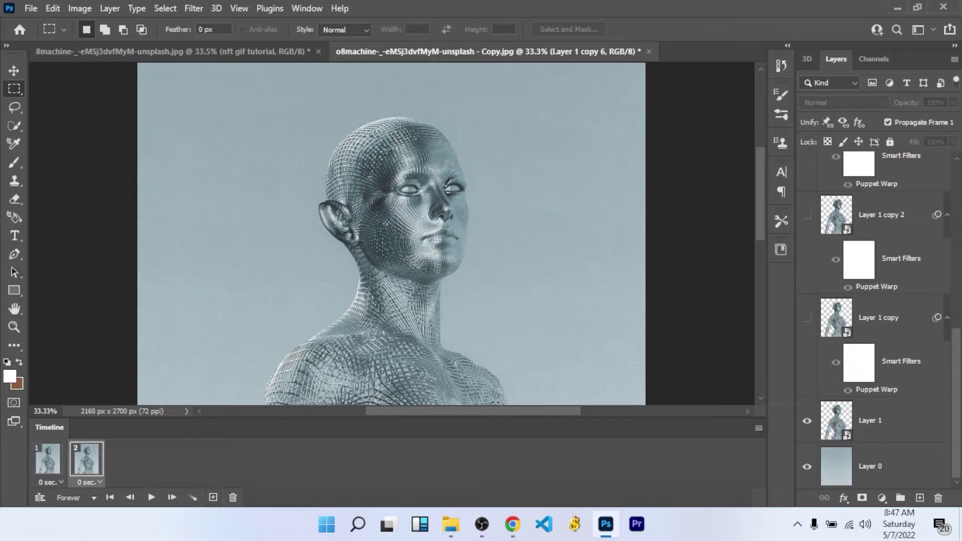
click(807, 318)
click(807, 421)
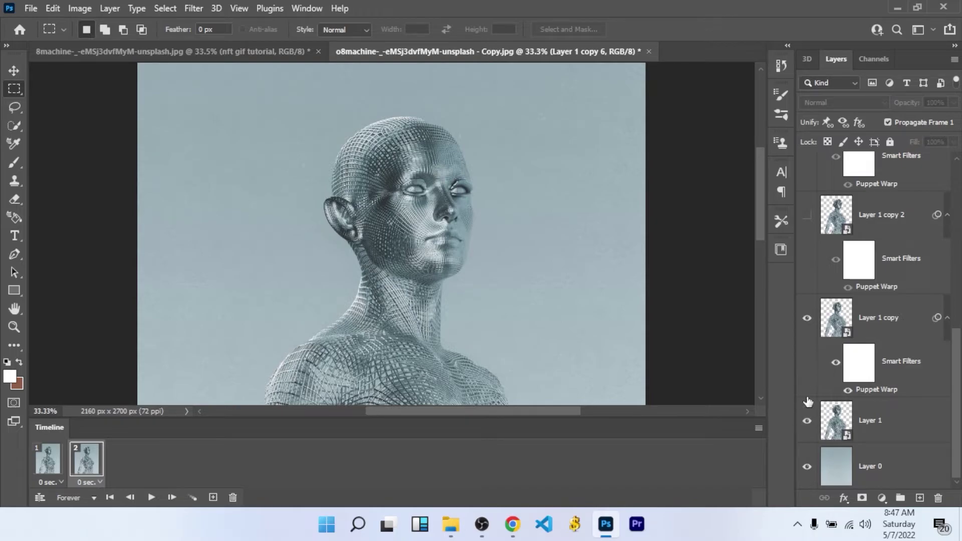
click(807, 318)
click(807, 318)
click(807, 318)
click(806, 318)
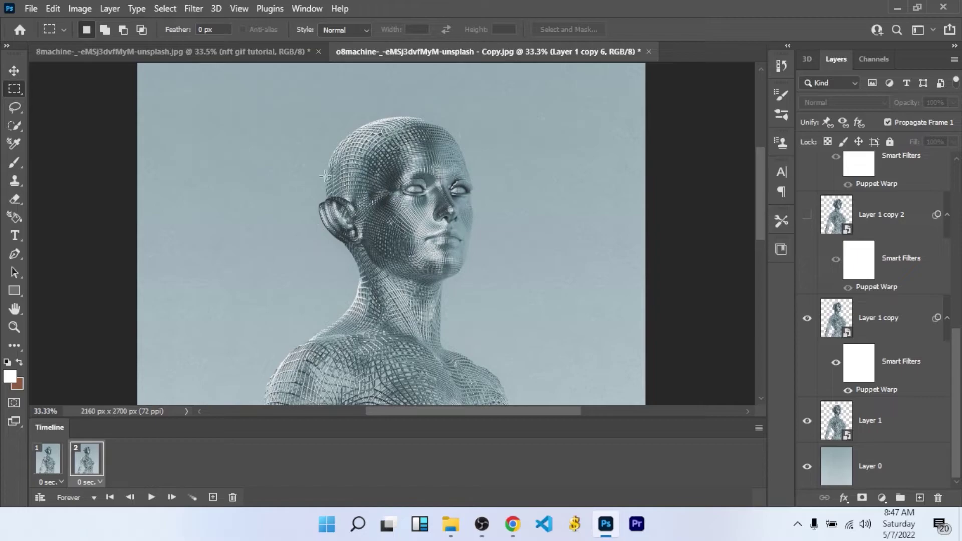
click(807, 420)
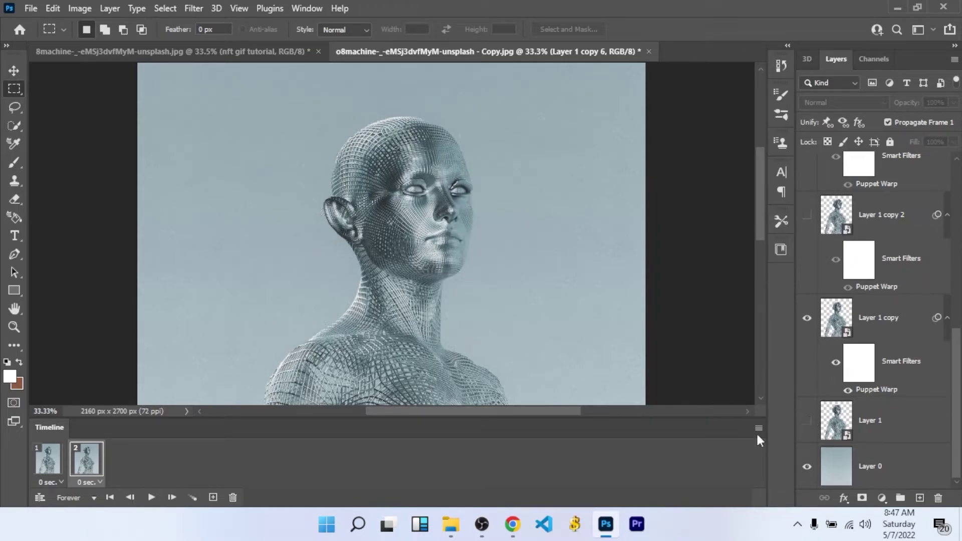
Add frames 3 and 4, showing only Layer 1 copy 2 in frame 3 and only Layer 1 copy 3 in frame 4 over the background.
click(213, 497)
click(807, 318)
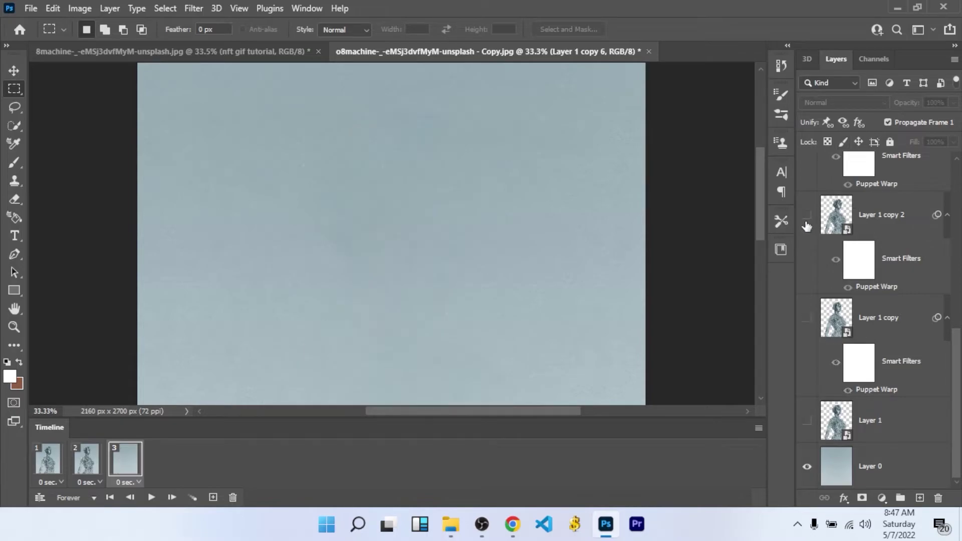
click(807, 215)
scroll(826, 312, up, 3)
scroll(826, 312, down, 2)
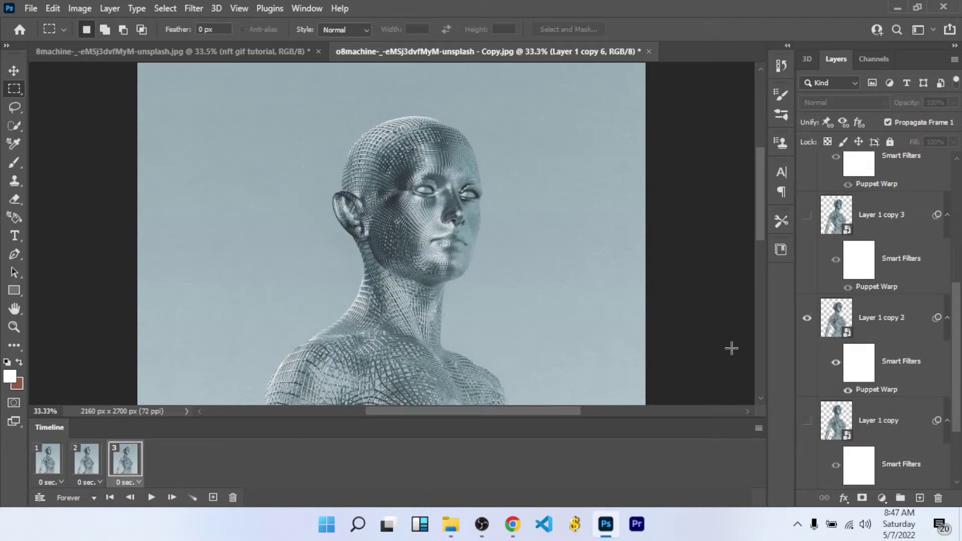
click(213, 498)
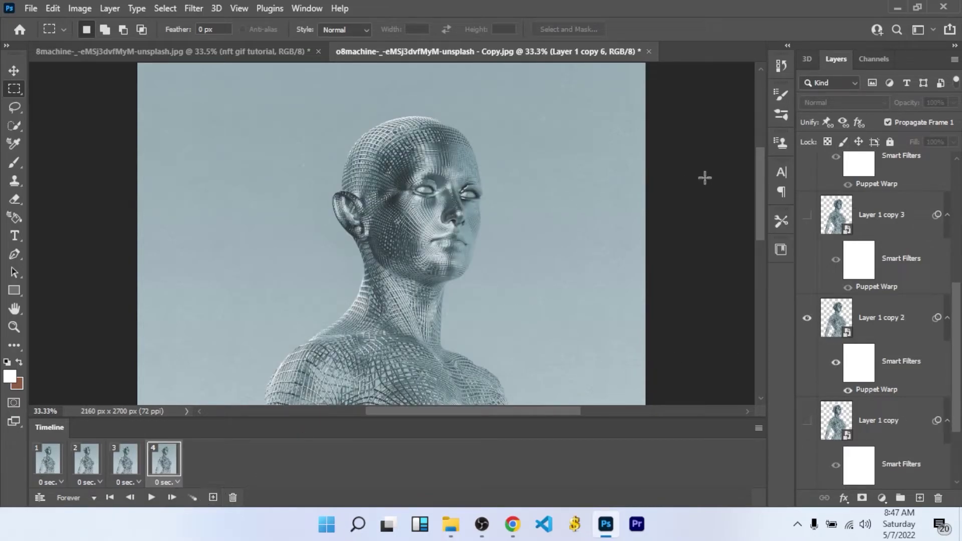
click(807, 318)
click(807, 216)
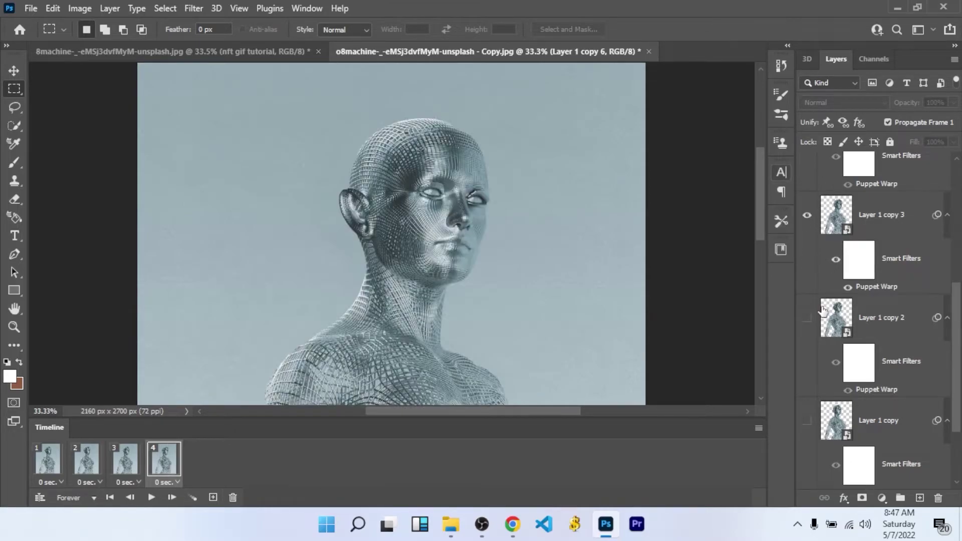
Add frames 5 and 6, showing only Layer 1 copy 4 in frame 5 and only Layer 1 copy 5 in frame 6 over the background.
click(213, 497)
scroll(853, 199, up, 5)
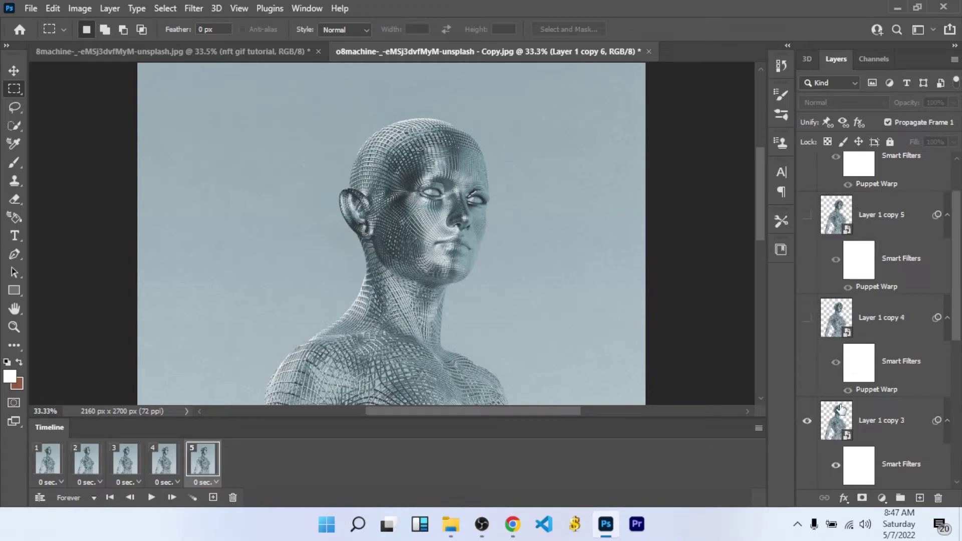
click(807, 420)
click(807, 319)
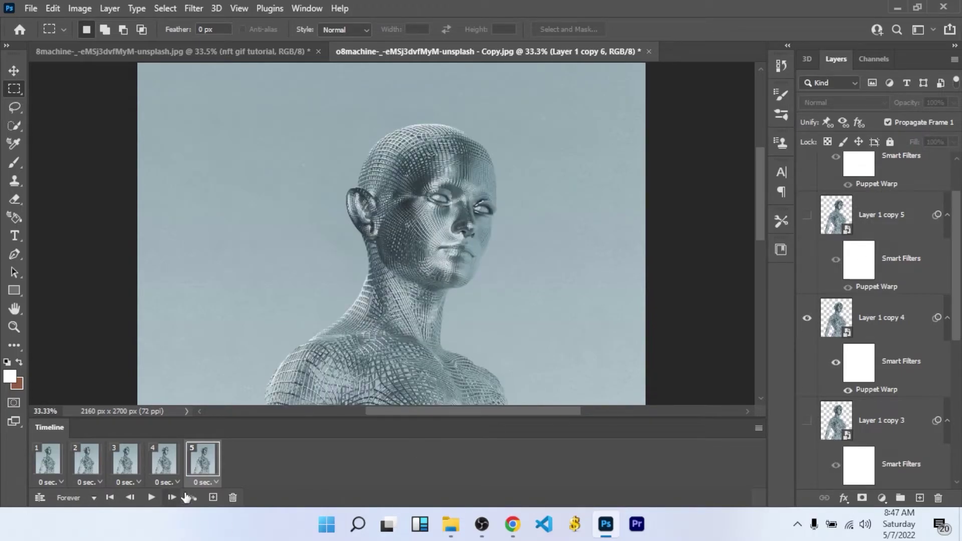
click(213, 497)
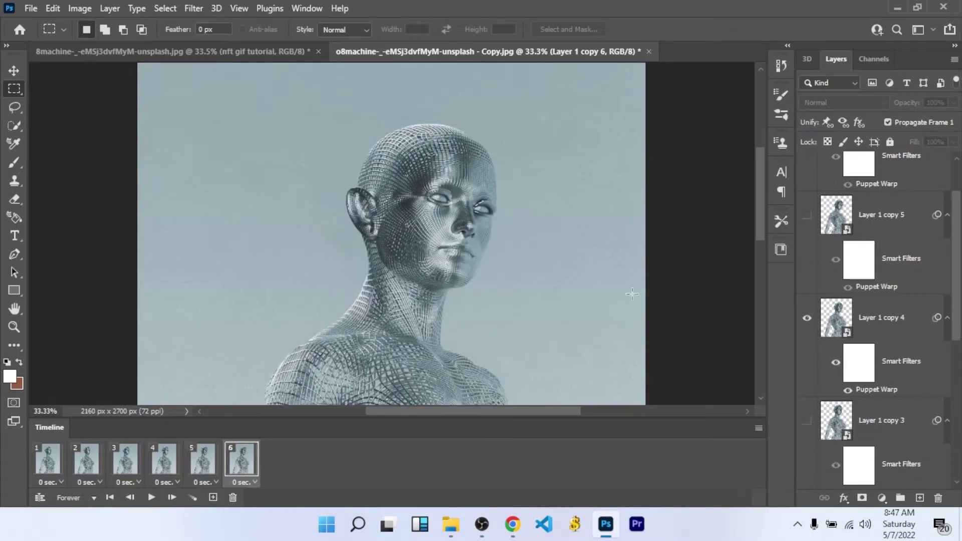
click(807, 318)
click(807, 214)
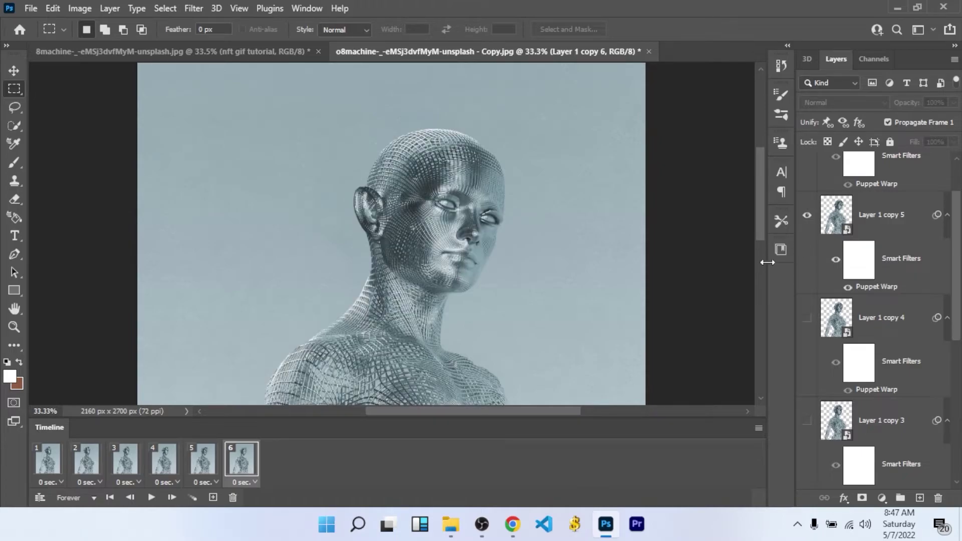
Add frame 7 showing only Layer 1 copy 6 over the background, and play the animation.
click(213, 497)
scroll(865, 253, up, 2)
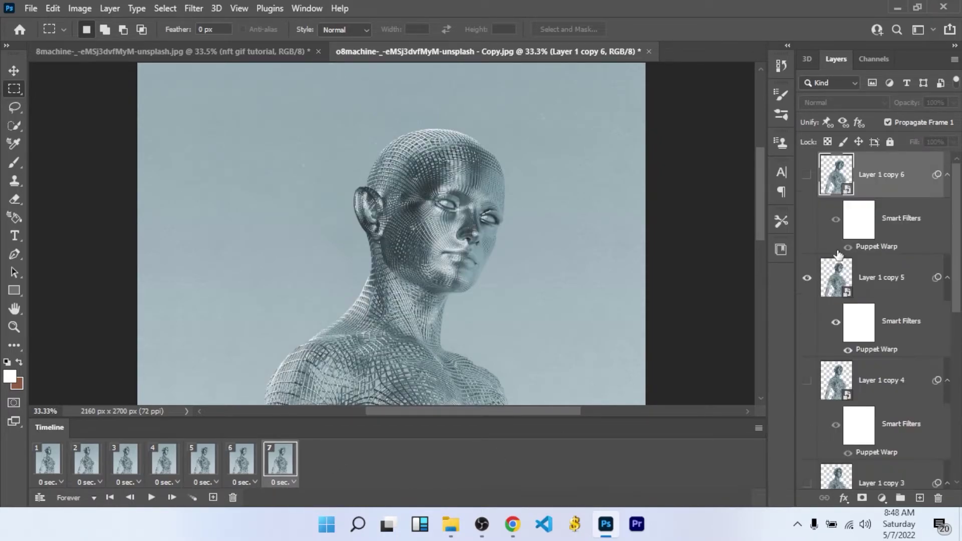
click(808, 277)
click(806, 174)
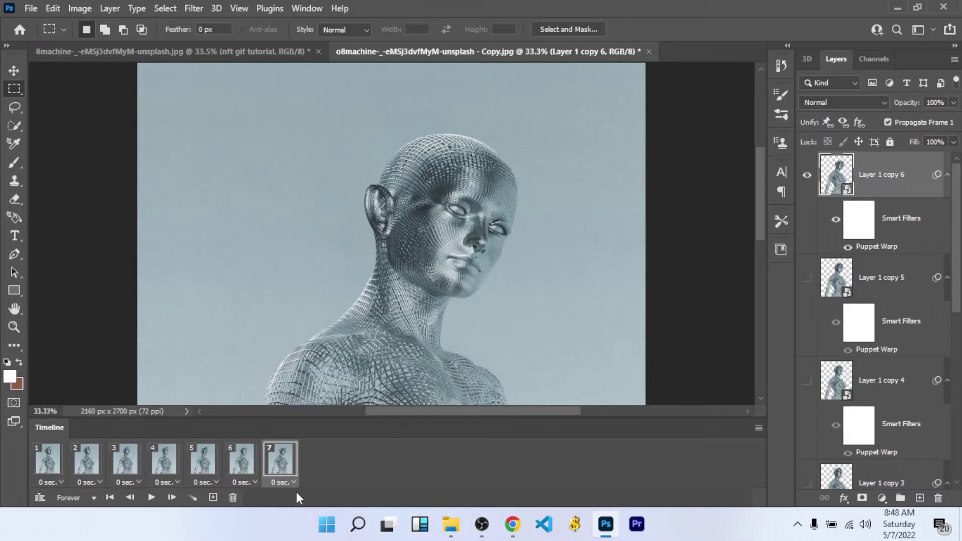
key(space)
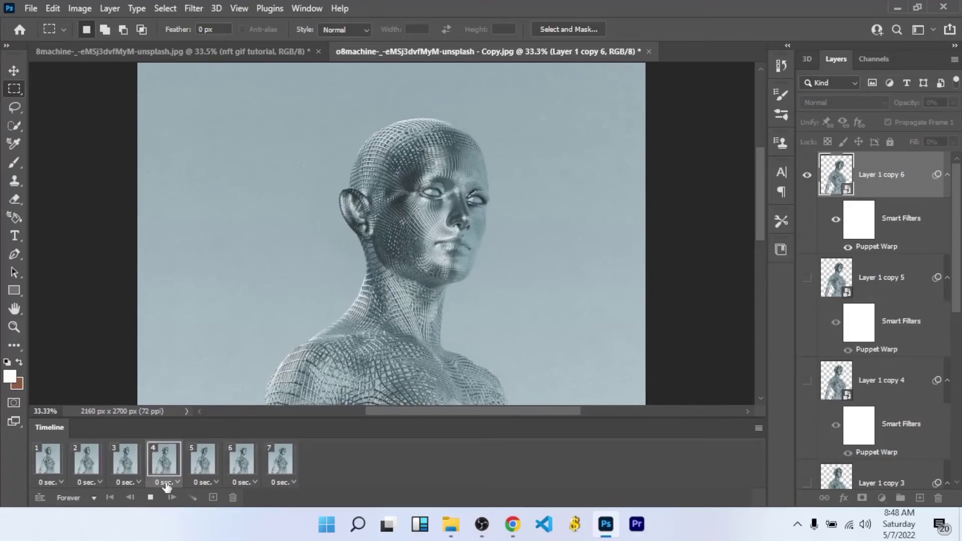
Duplicate frame 6 and move the duplicate to the end of the timeline as frame 8.
click(241, 466)
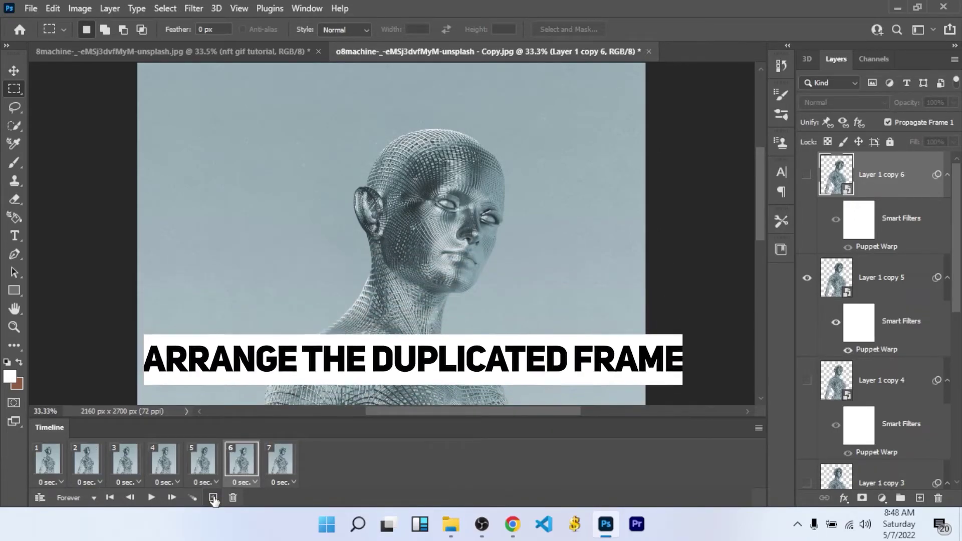
click(213, 497)
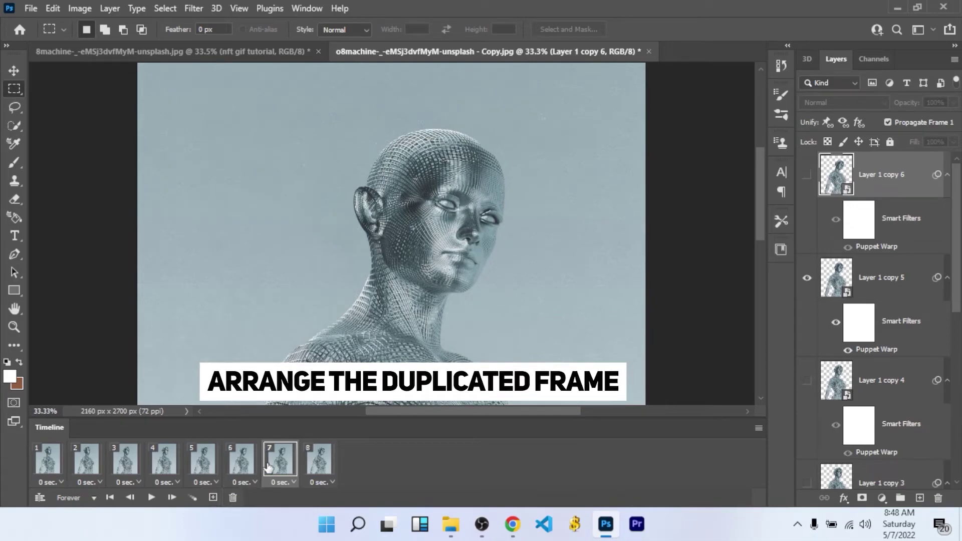
drag(278, 459, 328, 482)
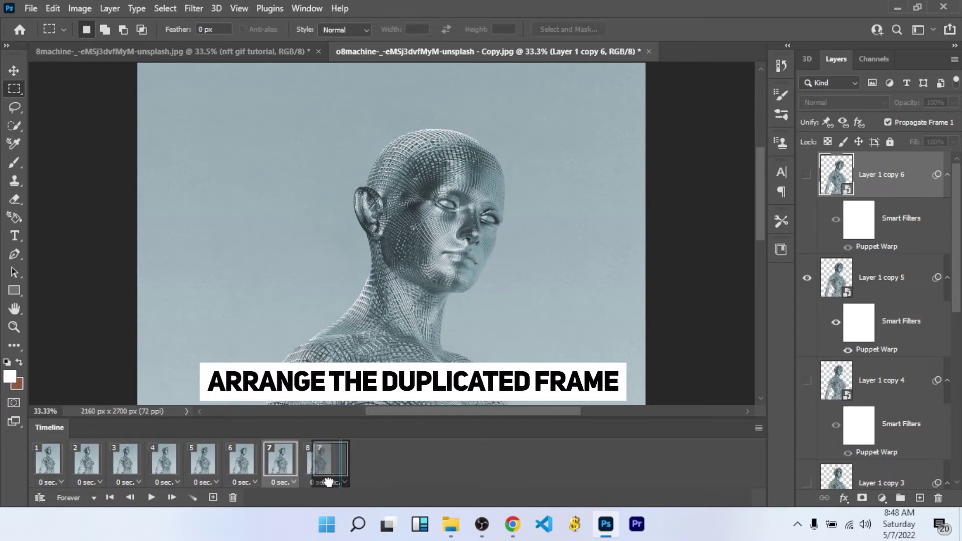
drag(329, 482, 327, 481)
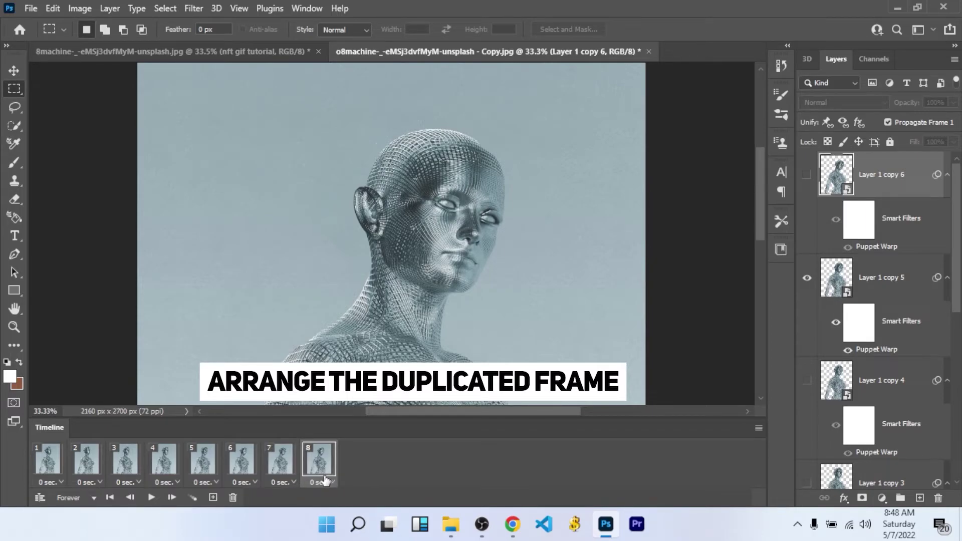
Duplicate frame 5 and frame 4, moving each duplicate to the end of the timeline as frames 9 and 10.
click(201, 469)
click(212, 497)
drag(238, 465, 384, 474)
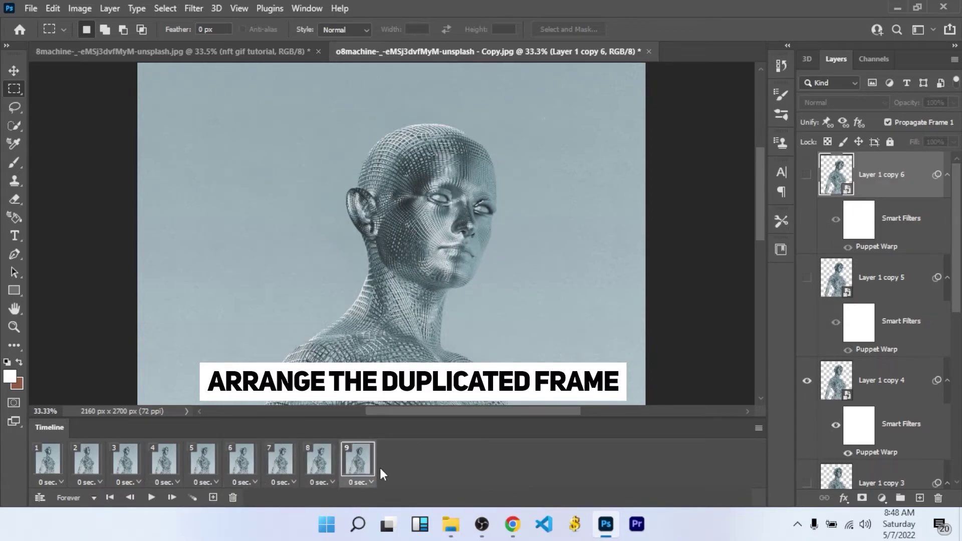
click(154, 464)
click(212, 498)
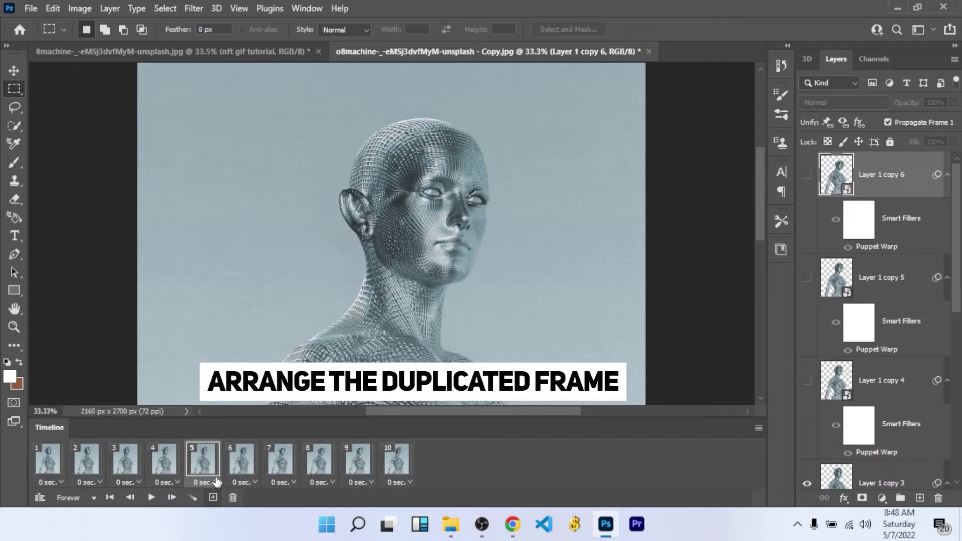
mouse_move(213, 476)
mouse_down()
mouse_move(435, 481)
mouse_move(409, 481)
mouse_up()
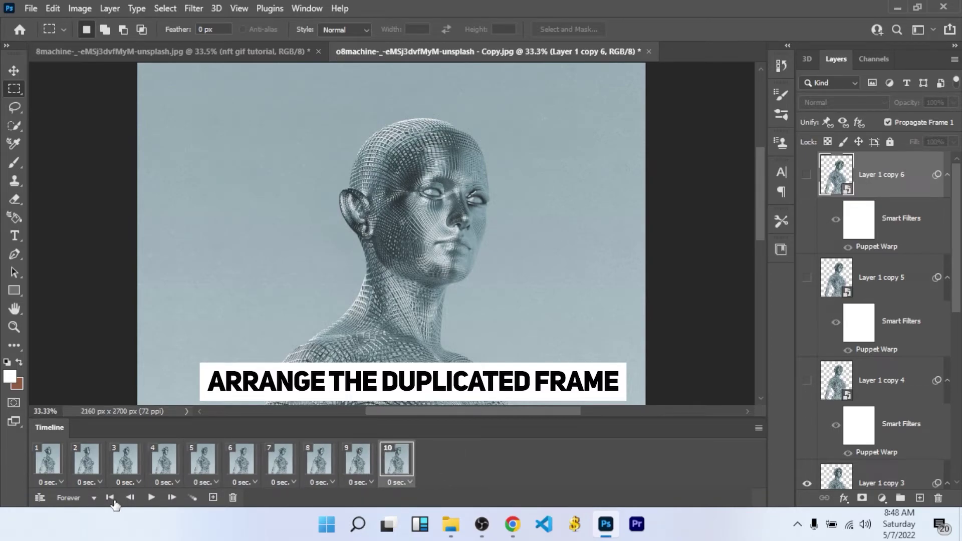
Duplicate frame 3 and frame 2, moving the duplicates to the end as frames 11 and 12, and preview the loop.
click(113, 469)
click(213, 498)
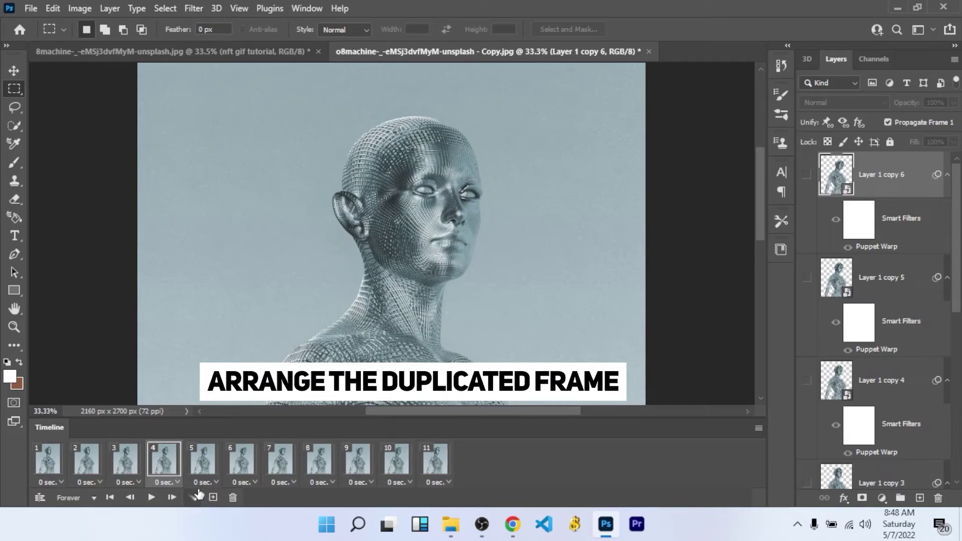
drag(161, 470, 410, 471)
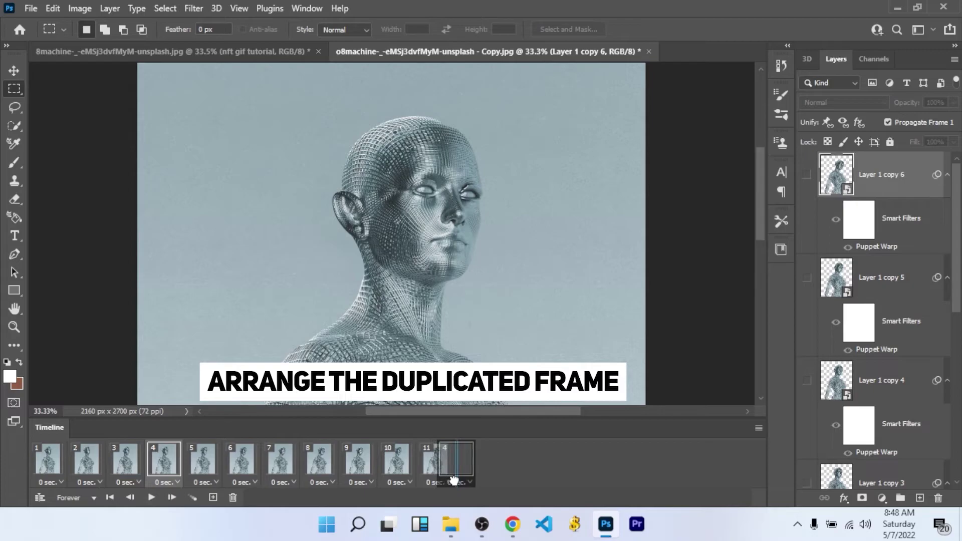
click(83, 468)
click(213, 498)
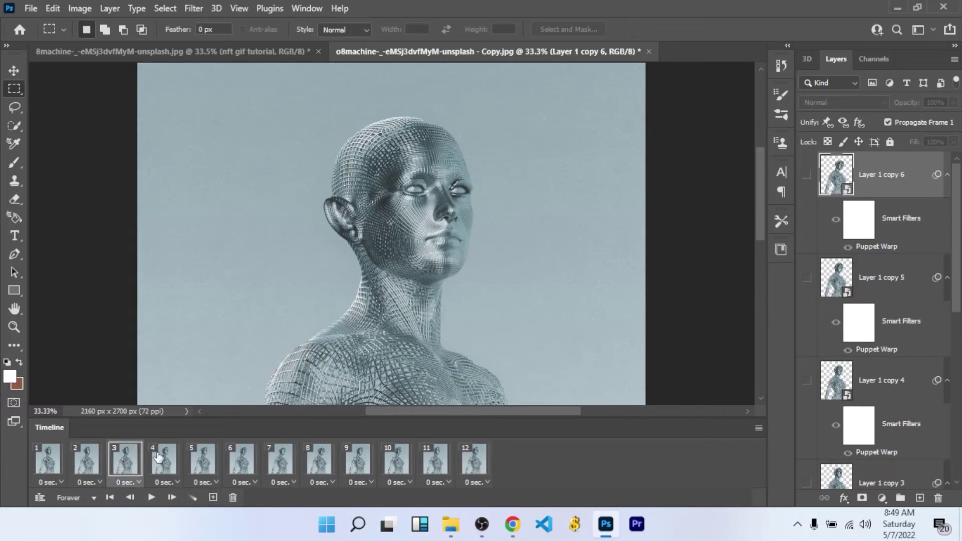
drag(211, 467, 509, 461)
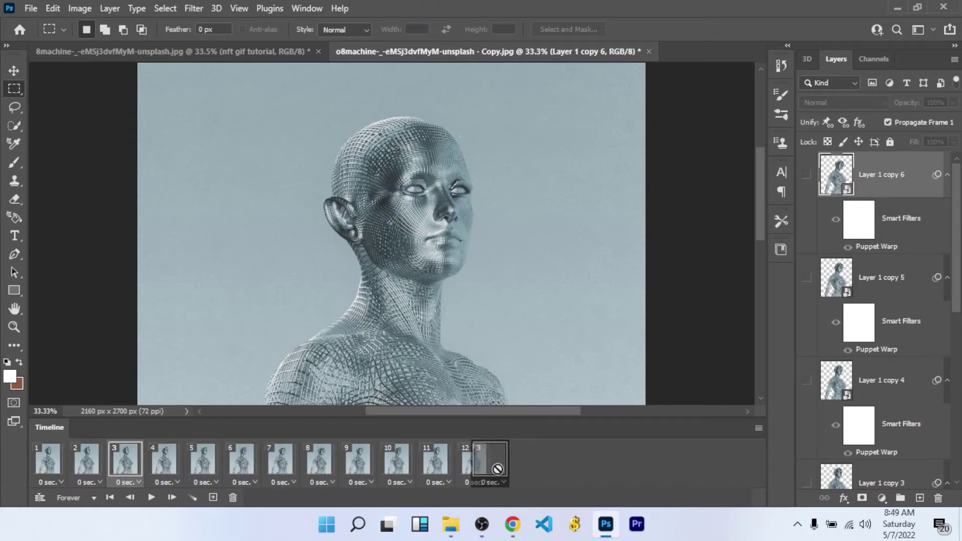
drag(482, 467, 476, 465)
key(space)
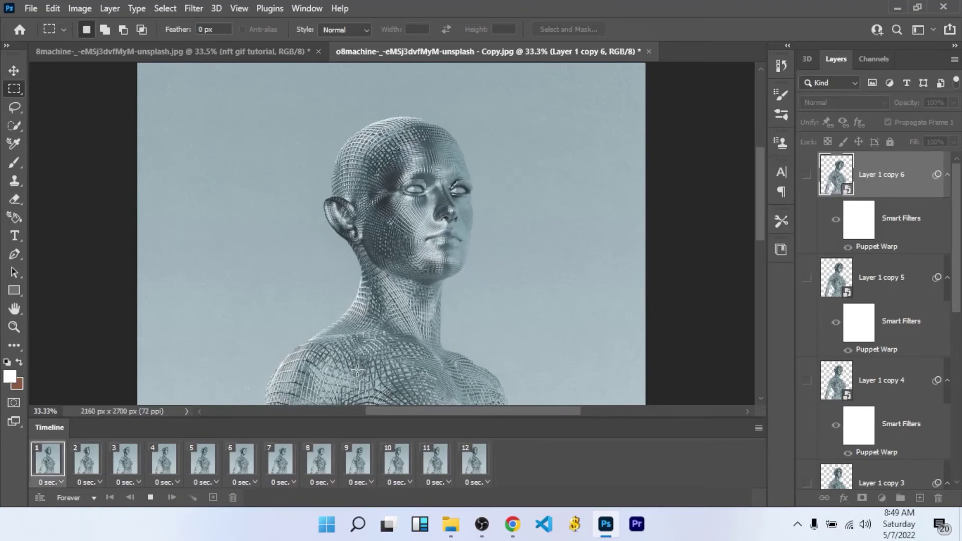
key(space)
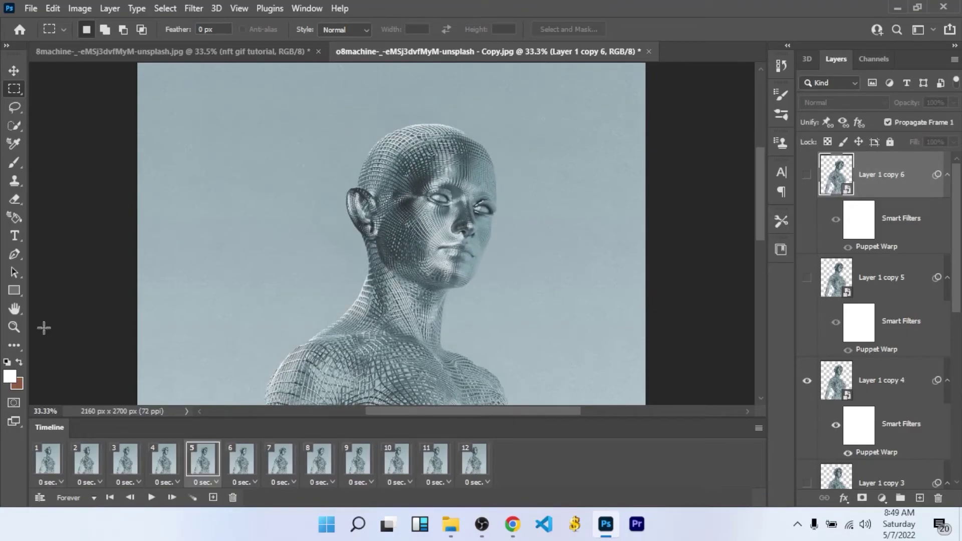
Set the delay of frame 1 and frame 7 to 0.2 seconds and preview the animation.
click(54, 464)
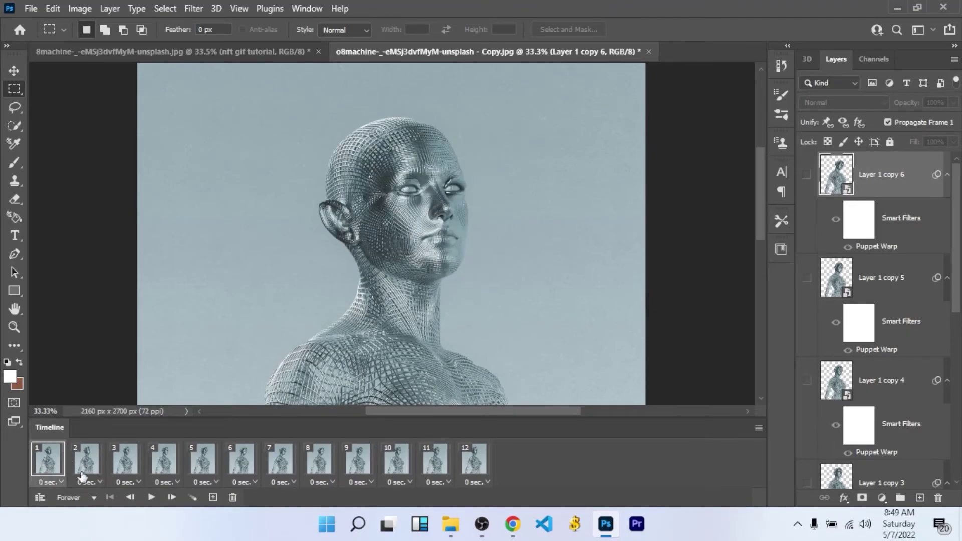
click(54, 482)
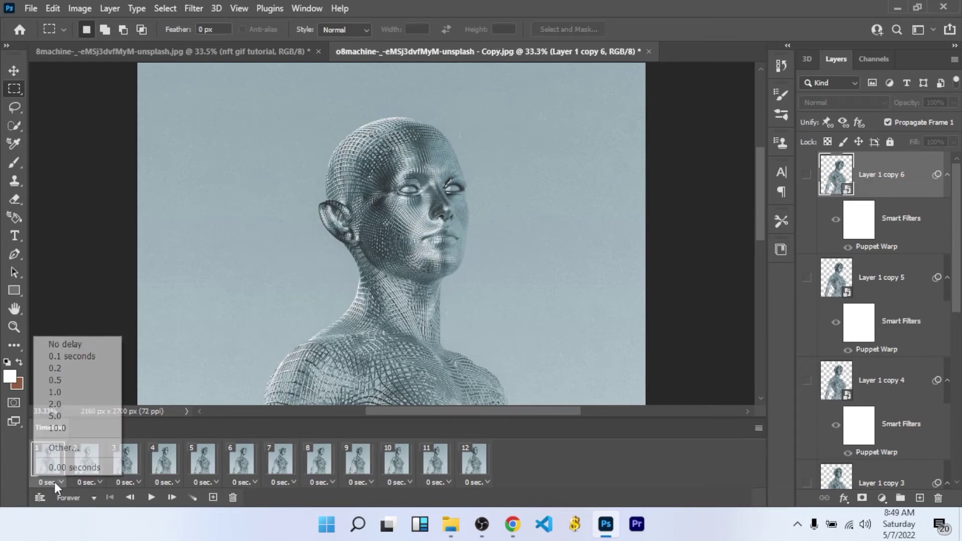
click(77, 371)
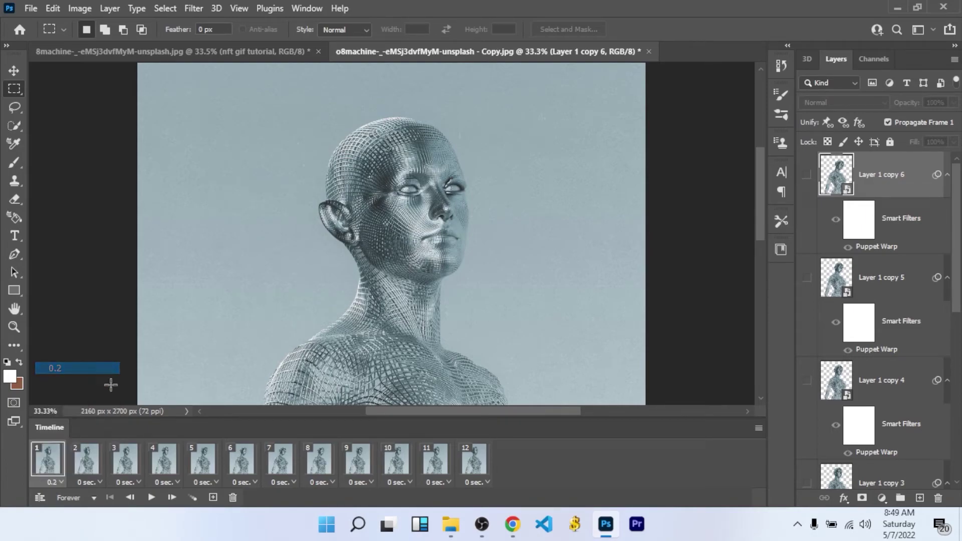
click(284, 468)
click(289, 483)
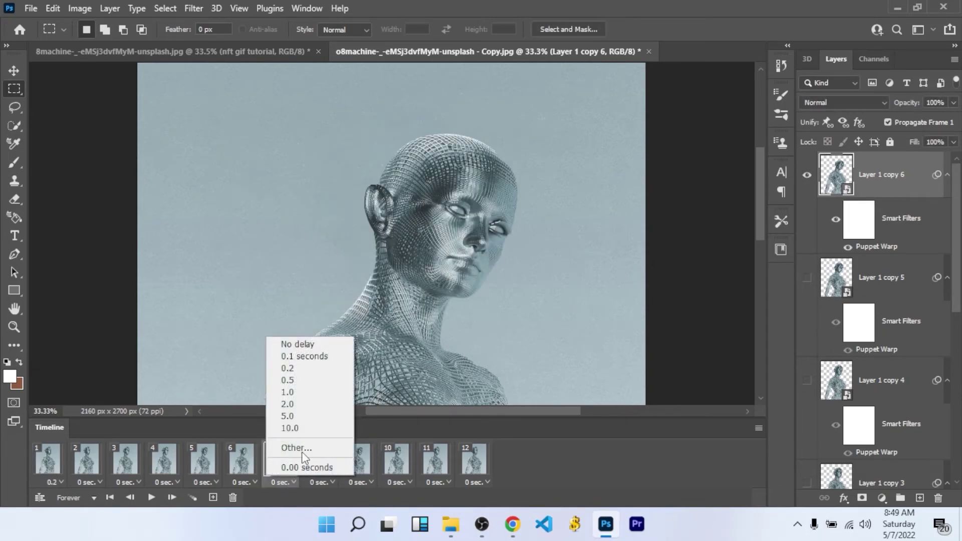
click(307, 371)
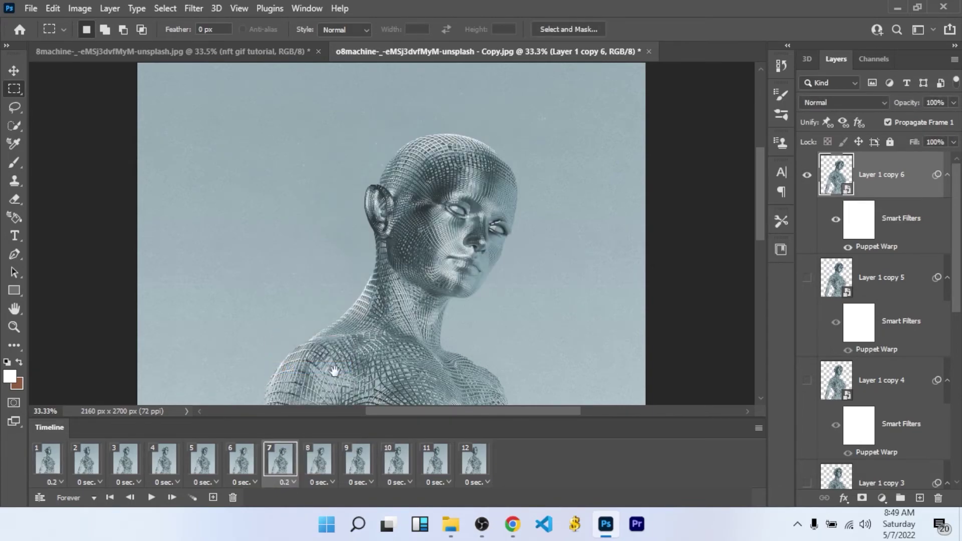
key(space)
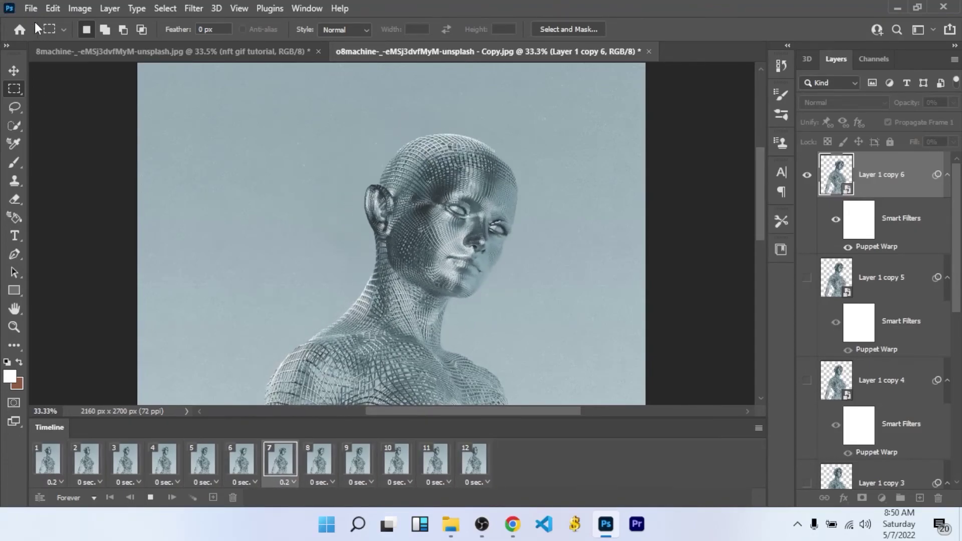
key(space)
Open the Save for Web (Legacy) export for the frame animation.
click(29, 7)
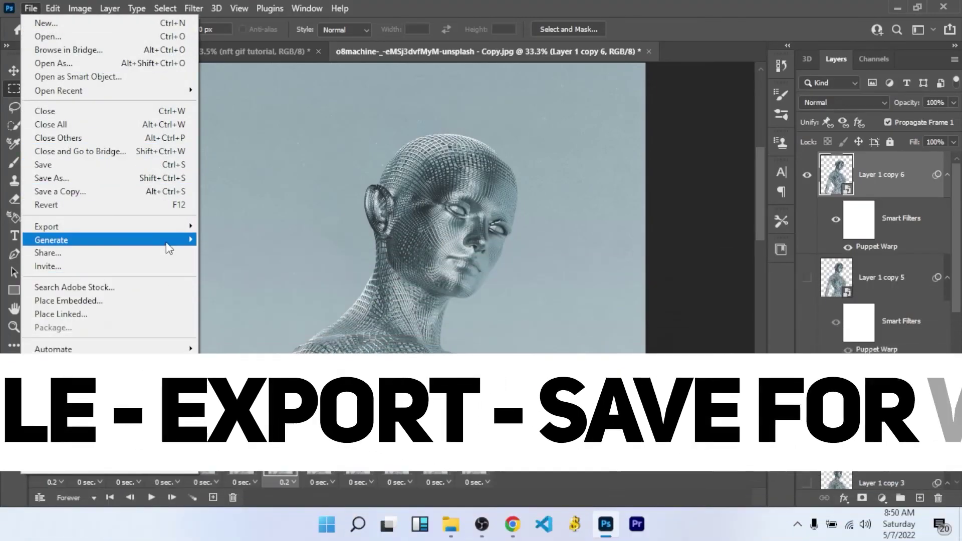
mouse_move(172, 231)
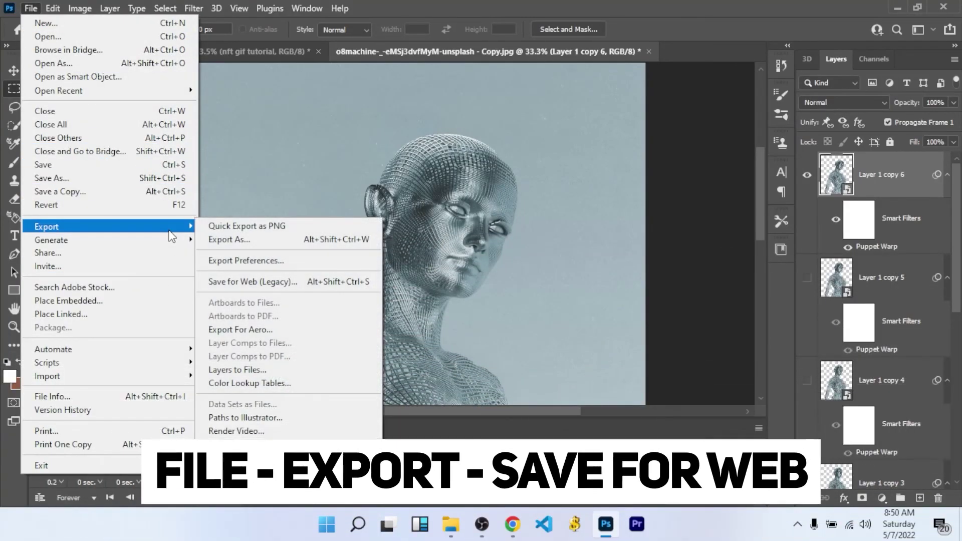
click(298, 282)
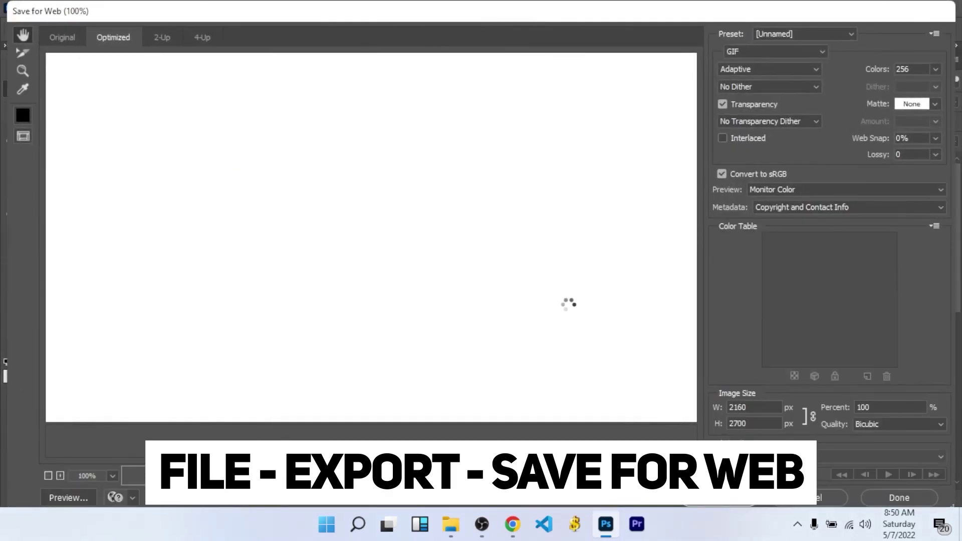